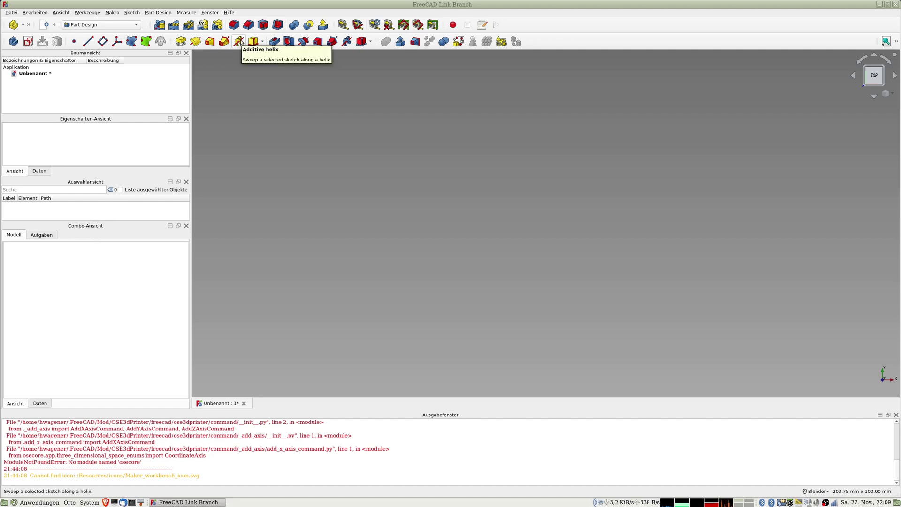
Open the Hilfe (Help) menu
left_click(231, 15)
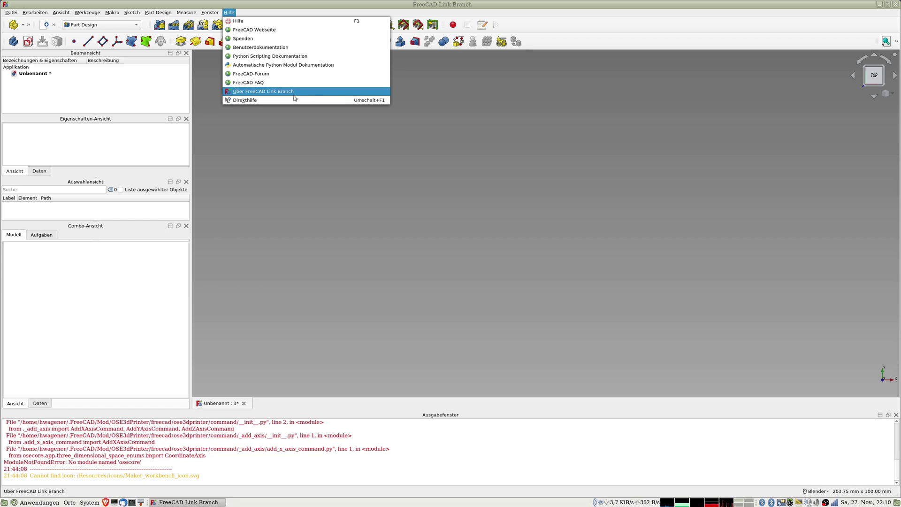
Browse the Danksagungen credits in Über FreeCAD Link Branch, then close the dialog
left_click(295, 98)
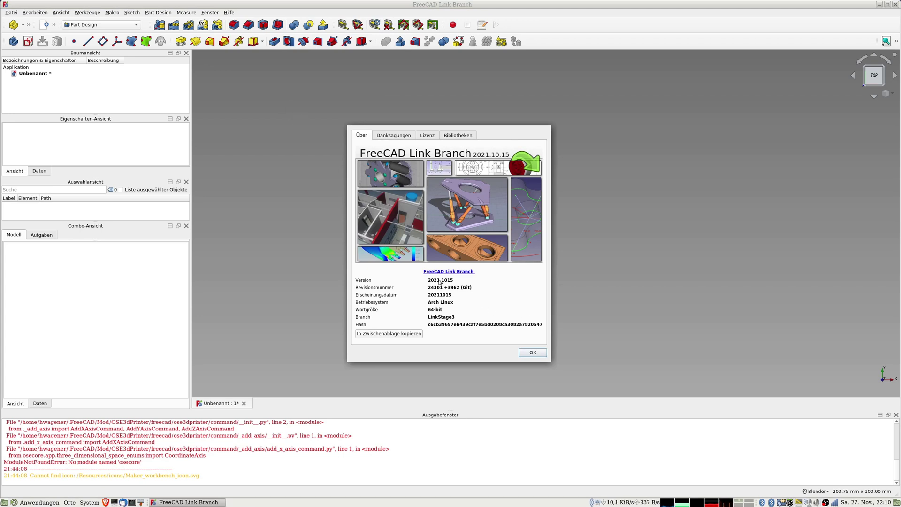
left_click(391, 137)
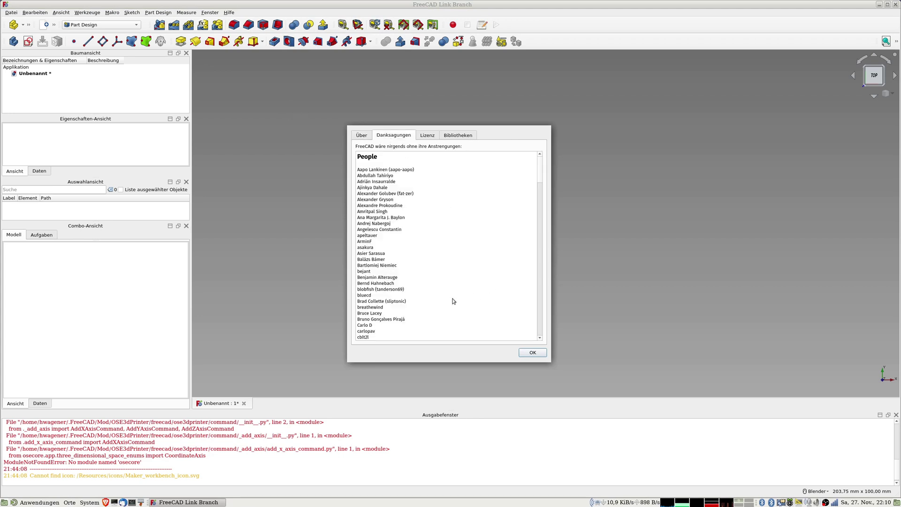
scroll(453, 301, "down", 8)
scroll(453, 301, "down", 8)
scroll(453, 301, "down", 7)
scroll(453, 301, "down", 6)
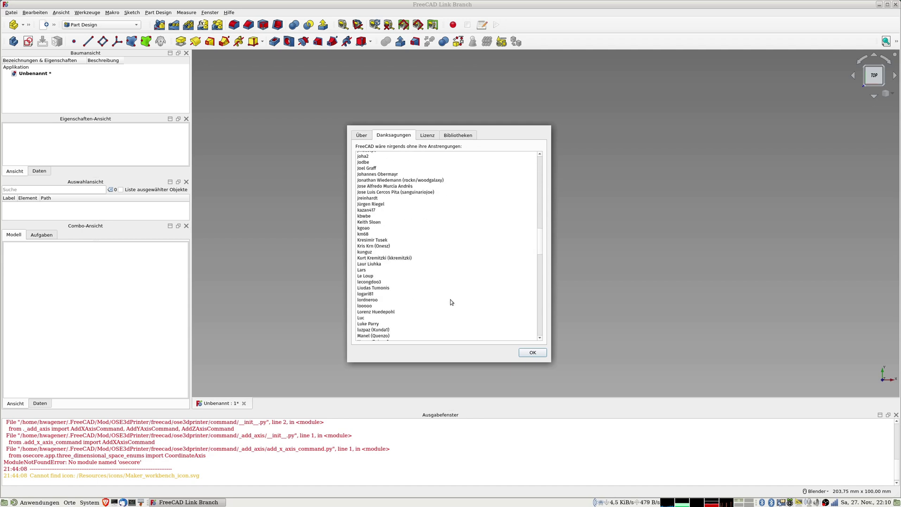
scroll(433, 268, "down", 10)
scroll(429, 274, "down", 10)
scroll(431, 274, "down", 10)
scroll(430, 272, "down", 7)
scroll(430, 272, "down", 6)
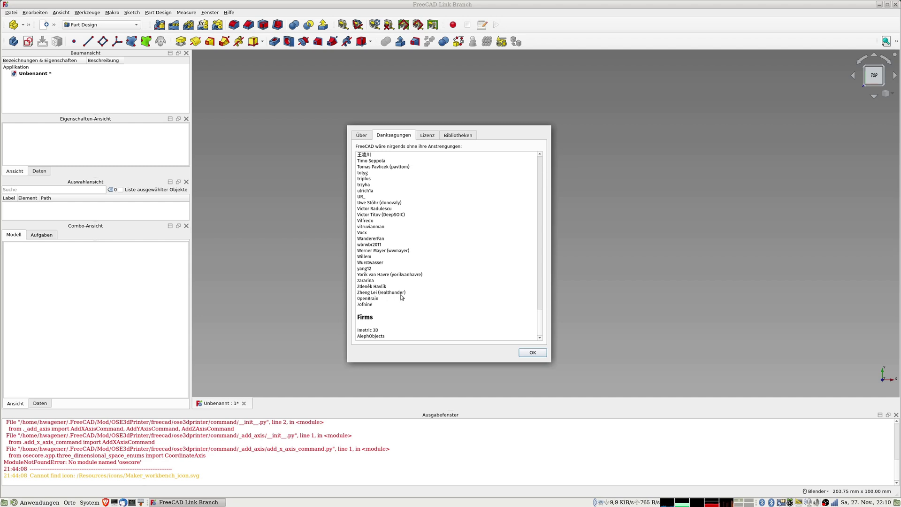
left_click(529, 351)
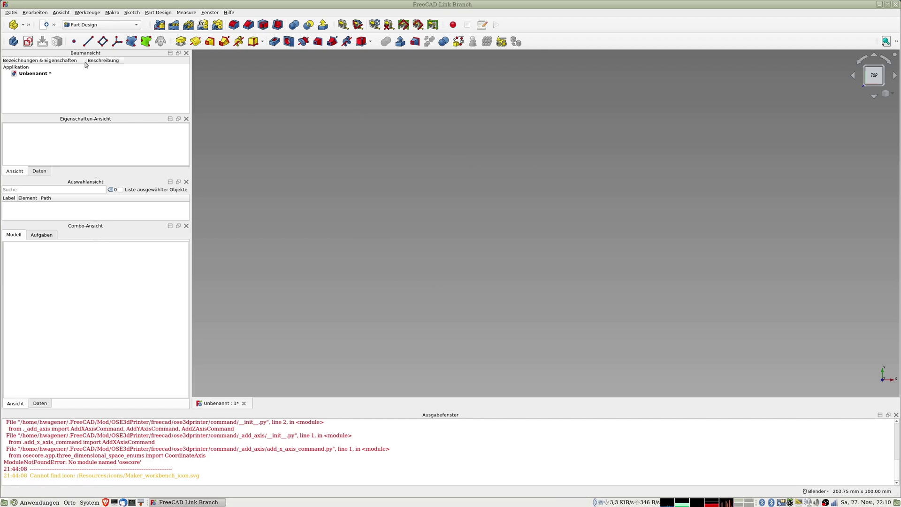
Create a new body and sketch attached to XY_Plane in Ebene Fläche mode
left_click(29, 43)
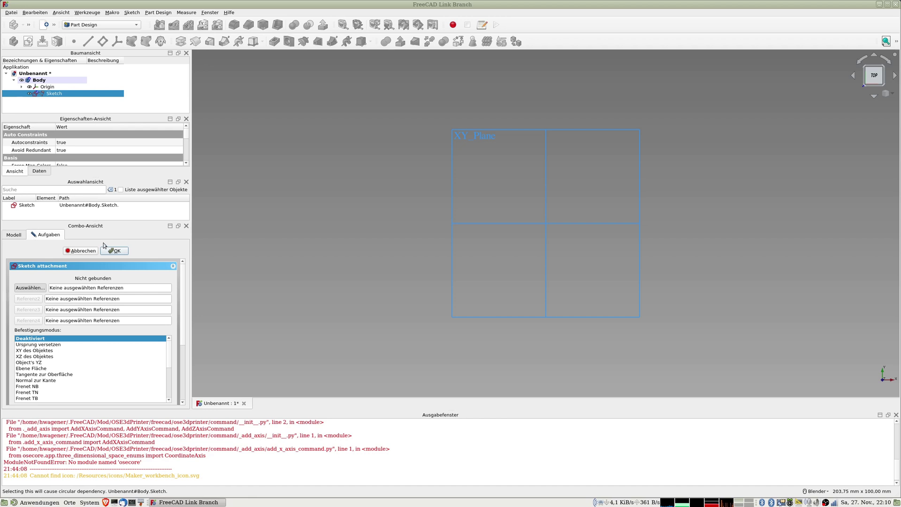
left_click(458, 131)
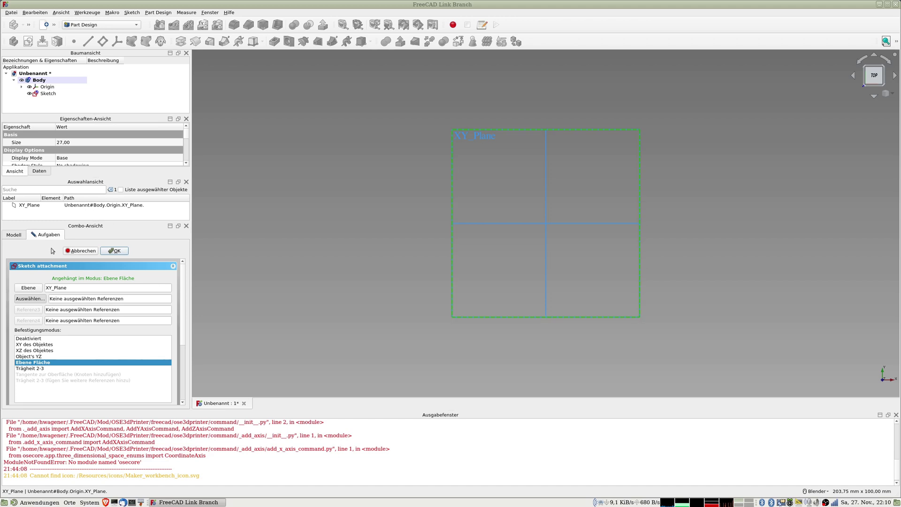
Draw a circle centred on the origin and constrain its diameter to 80 mm
left_click(120, 252)
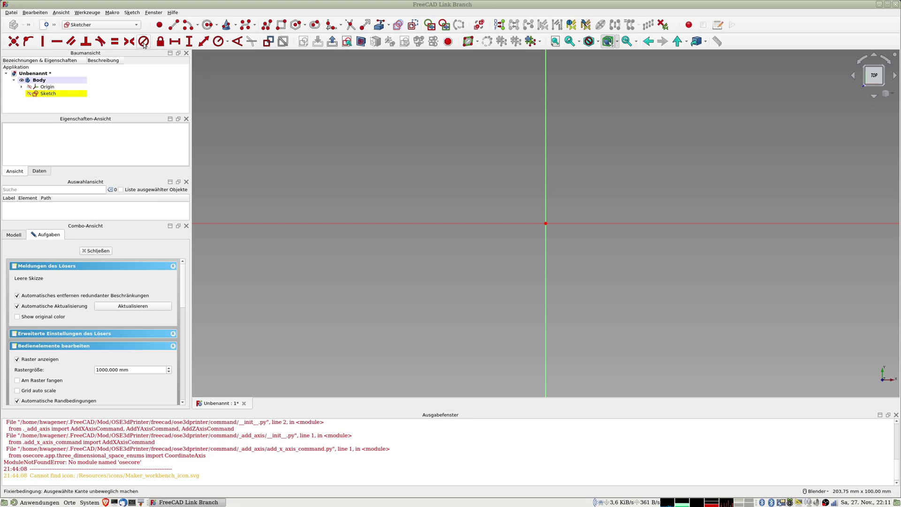
left_click(211, 27)
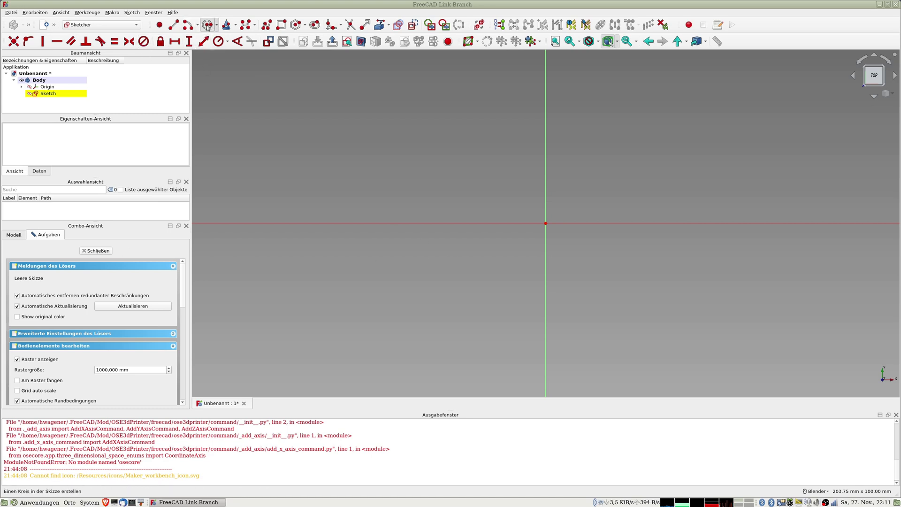
left_click(546, 224)
left_click(460, 131)
left_click(460, 129)
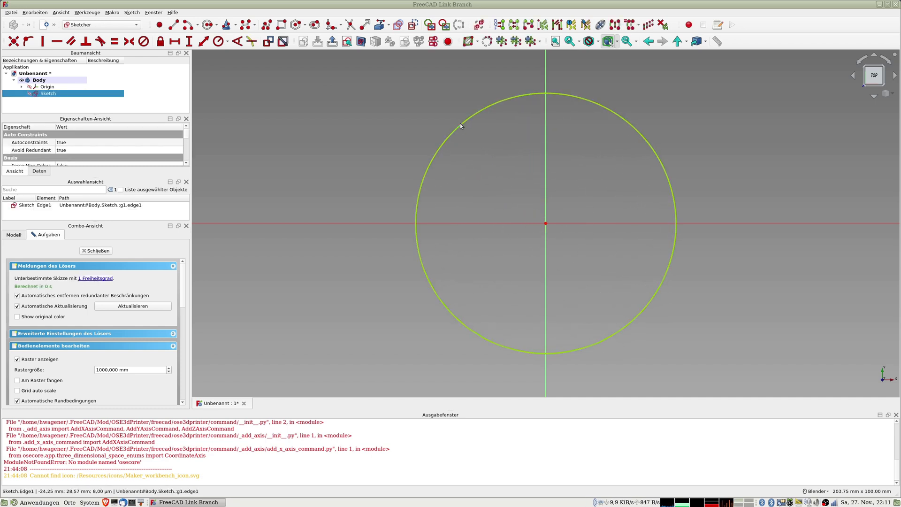
left_click(228, 44)
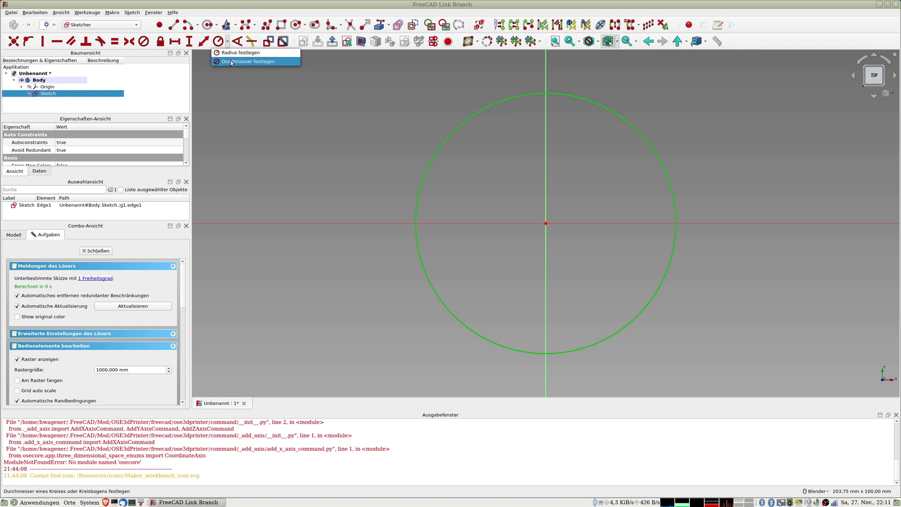
left_click(248, 61)
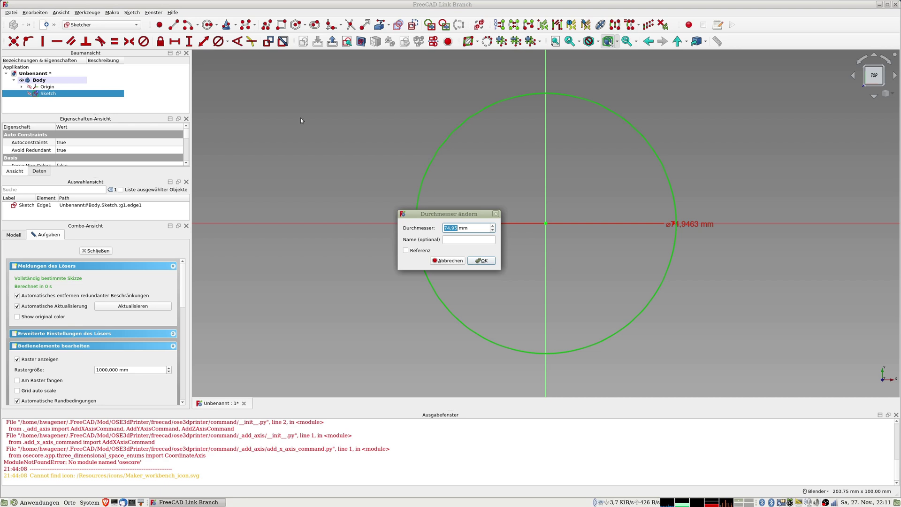
type("80")
key("Return")
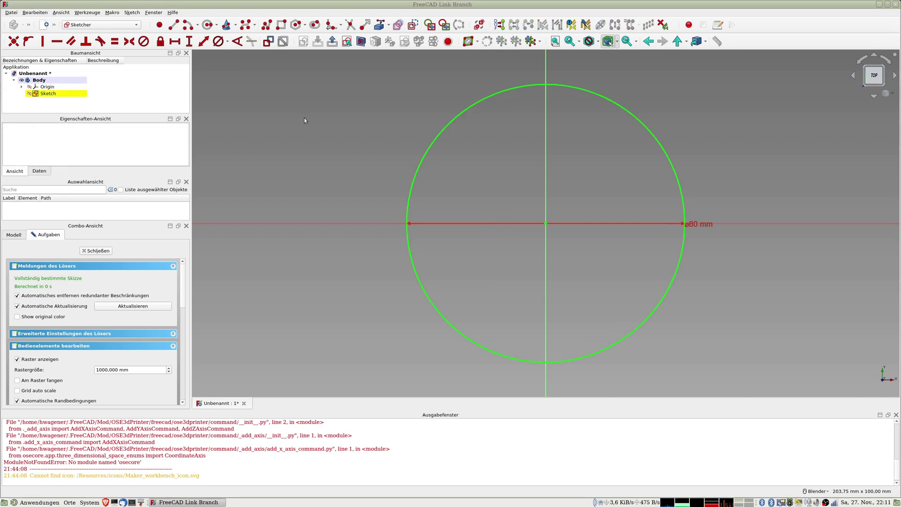
left_click(98, 251)
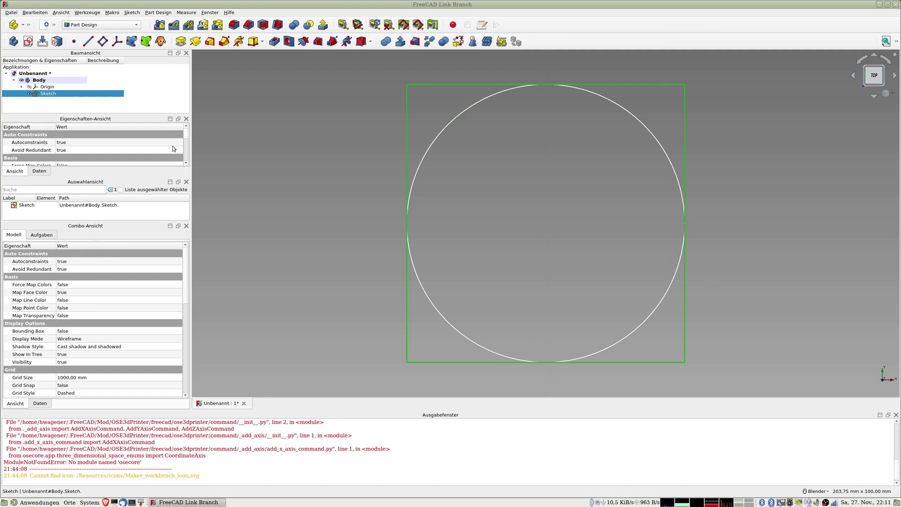
Pad the circle sketch 10 mm into a solid disc
left_click(181, 42)
middle_click_drag(717, 294, 725, 275)
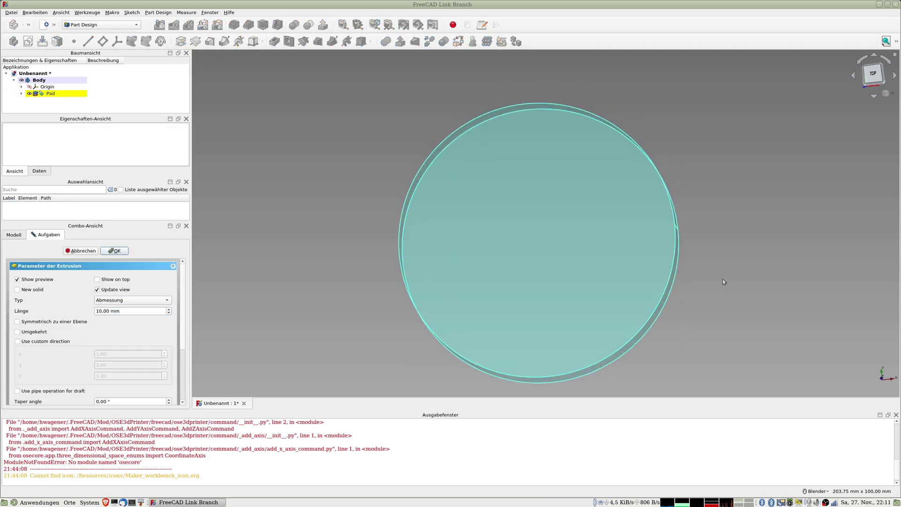
mouse_move(318, 298)
middle_mouse_down()
mouse_move(373, 267)
mouse_move(375, 210)
middle_mouse_up()
middle_click_drag(644, 284, 648, 271)
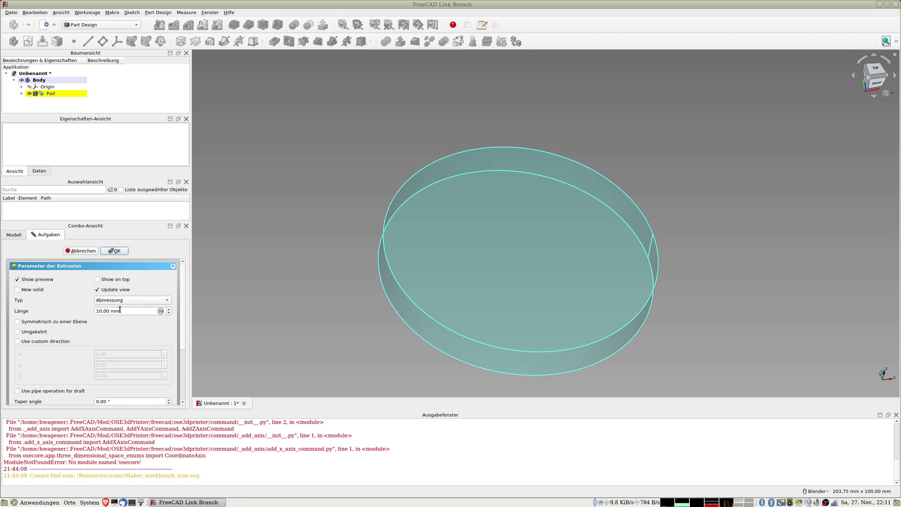
left_click(117, 251)
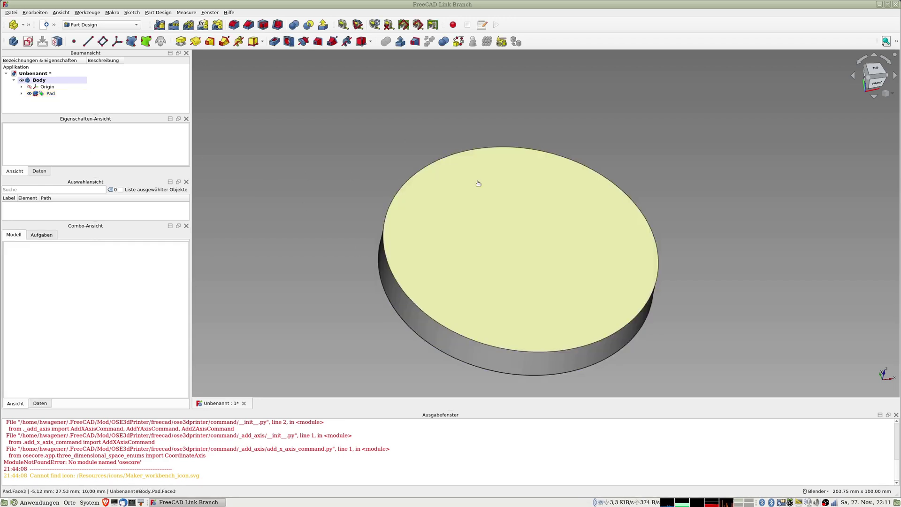
On the disc's top face, sketch an 8 mm circle on the vertical axis near the rim
left_click(479, 183)
left_click(32, 45)
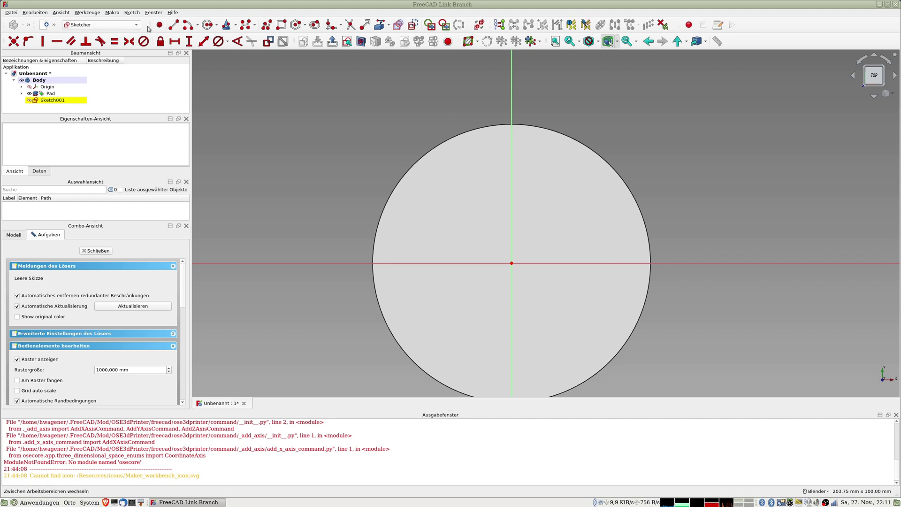
key("g")
key("c")
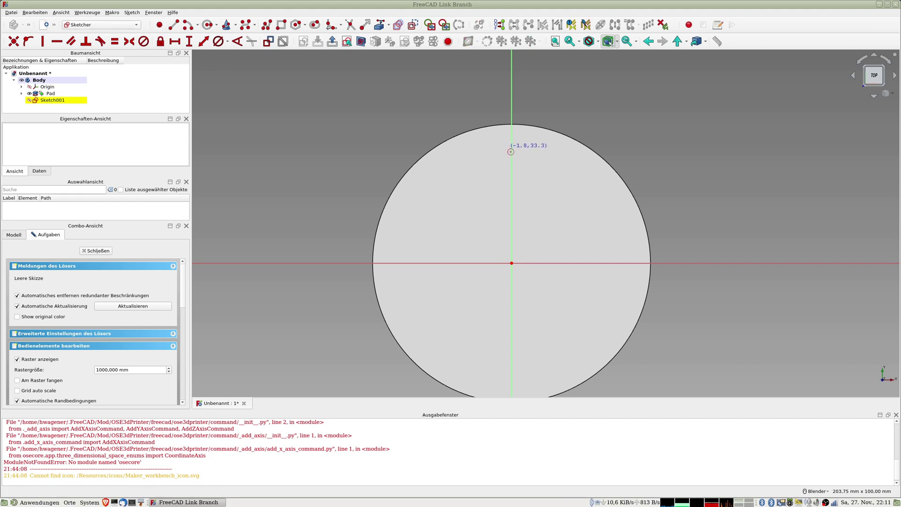
left_click(511, 150)
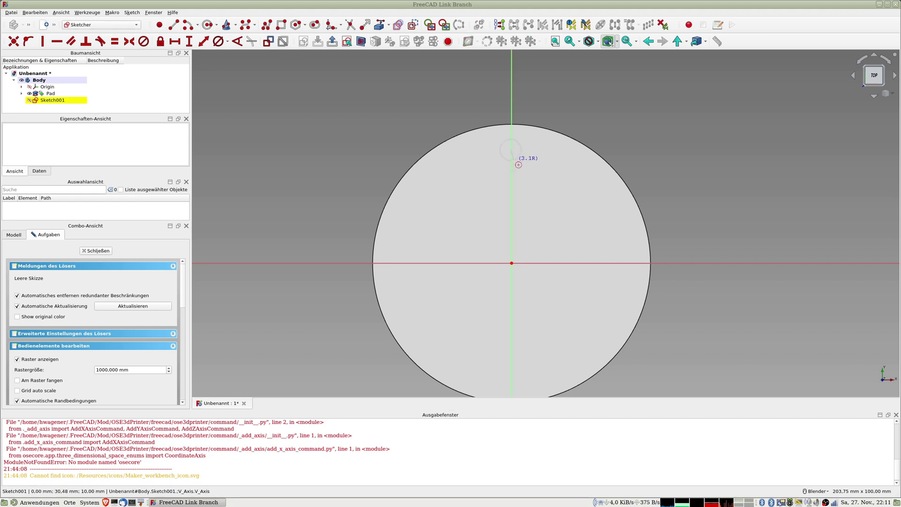
left_click(517, 165)
right_click(519, 162)
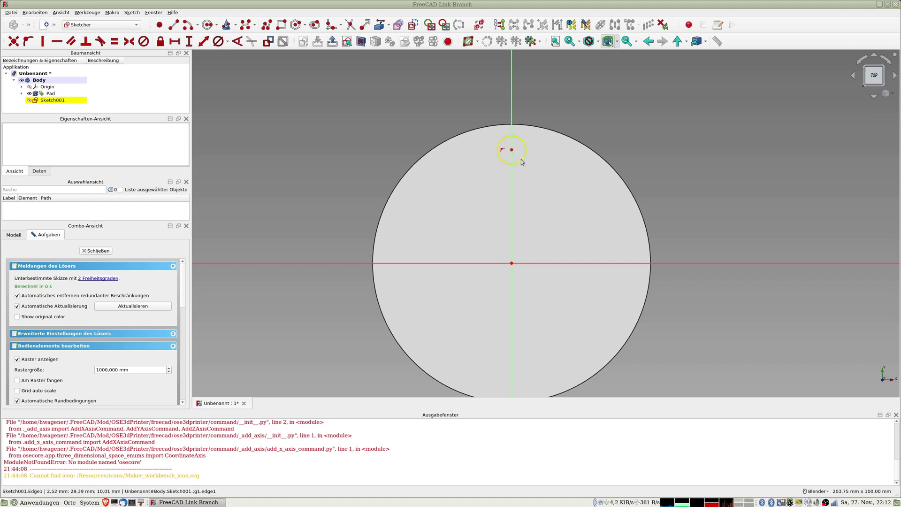
left_click(521, 159)
left_click(223, 45)
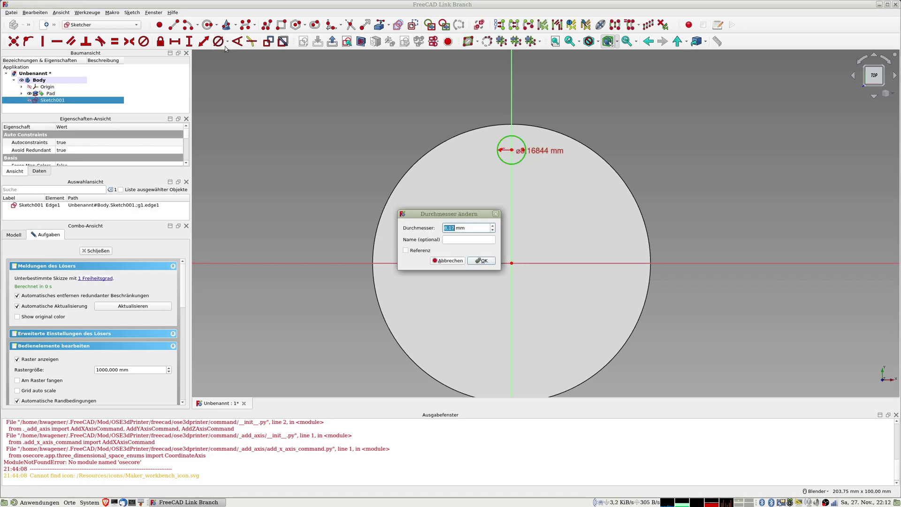
type("8")
key("Return")
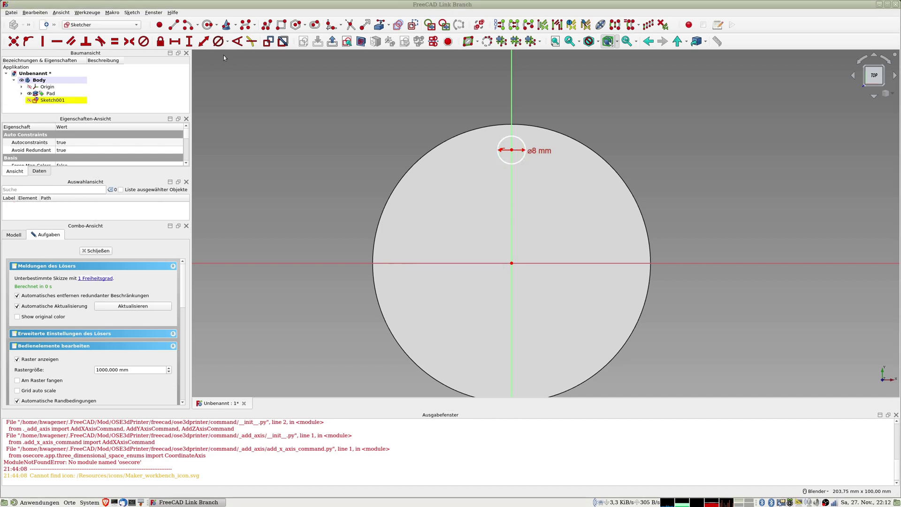
left_click(102, 250)
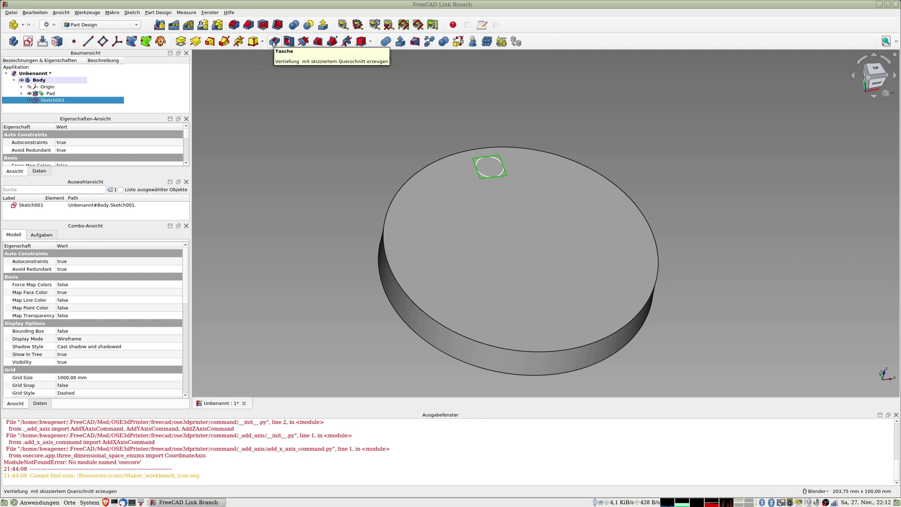
Pocket the 8 mm circle through the disc, making a hole near the rim
left_click(274, 42)
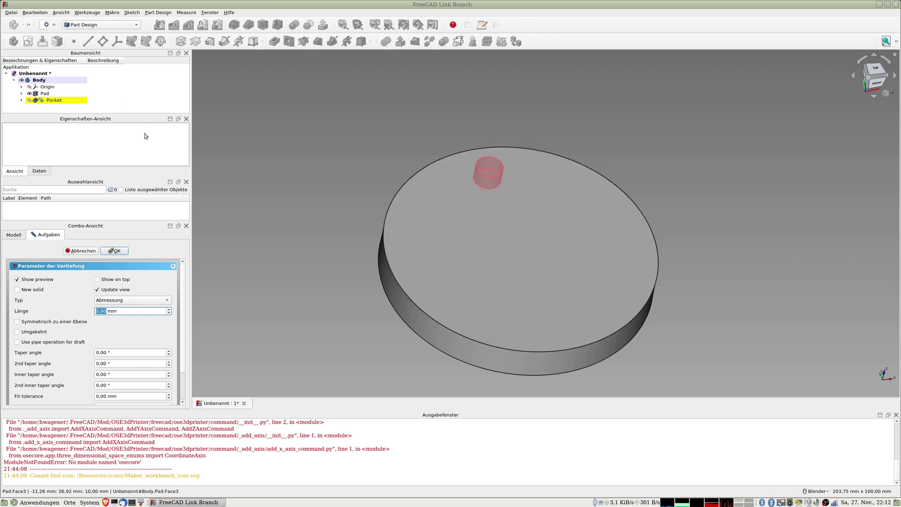
left_click(119, 251)
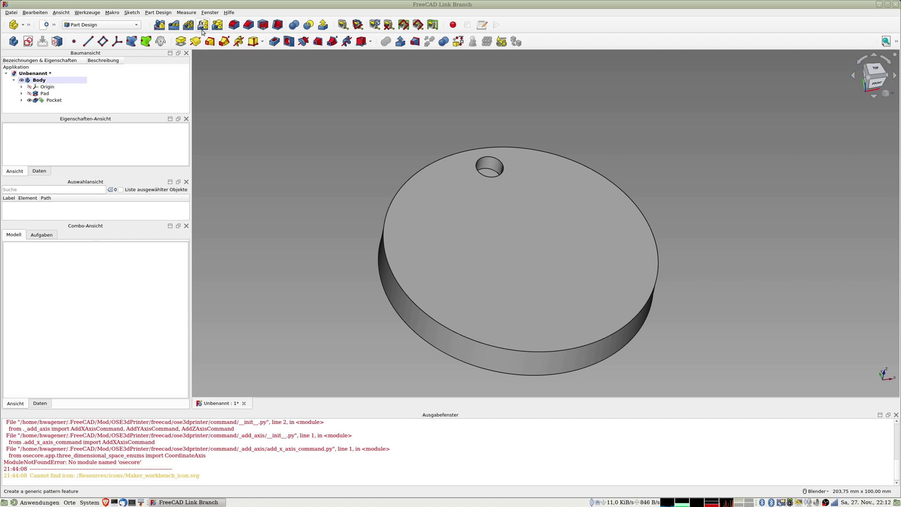
Polar-pattern the hole pocket with 5 occurrences over 360°
left_click(51, 101)
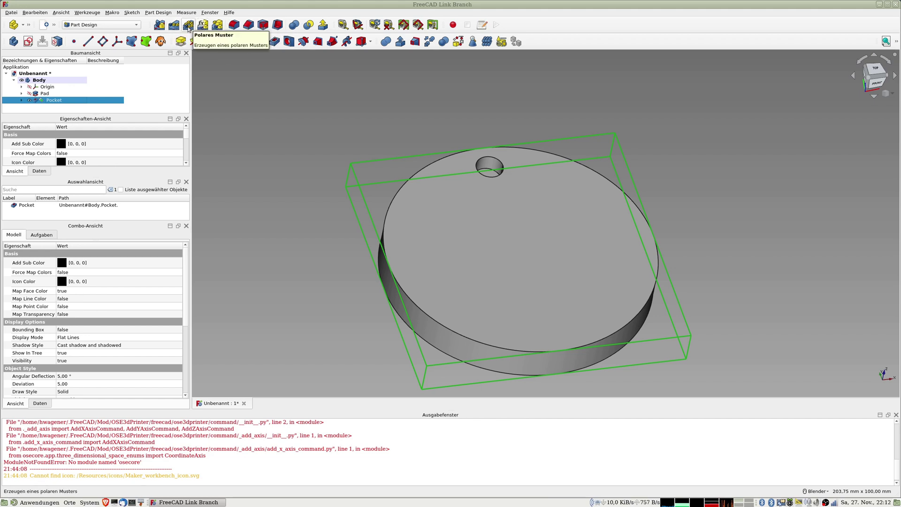
left_click(188, 26)
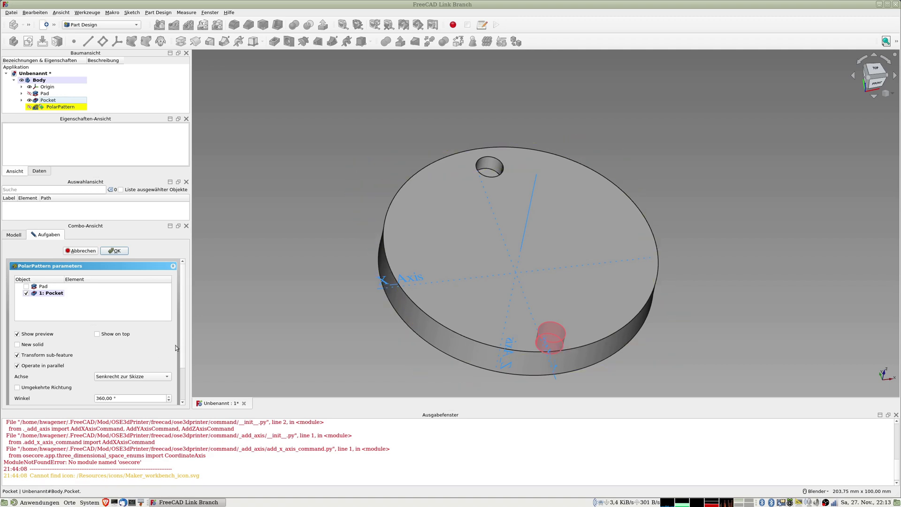
scroll(173, 371, "down", 2)
double_click(103, 365)
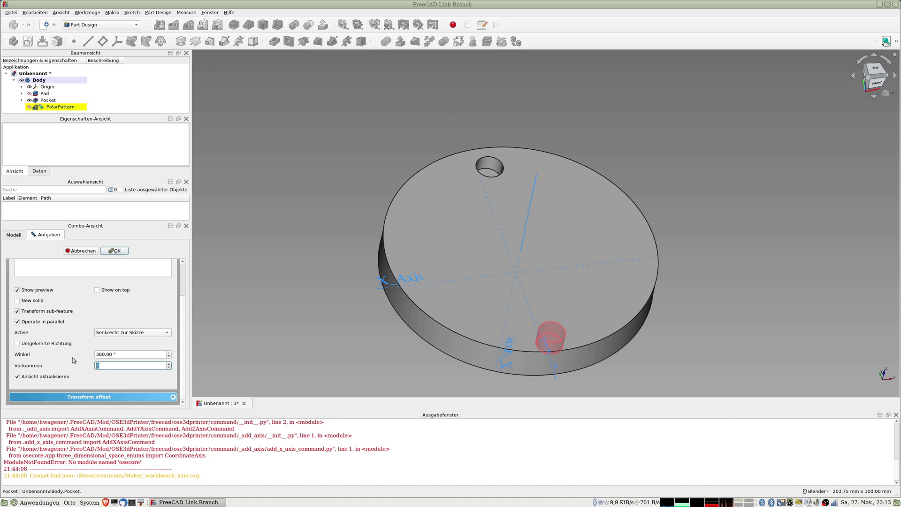
type("5")
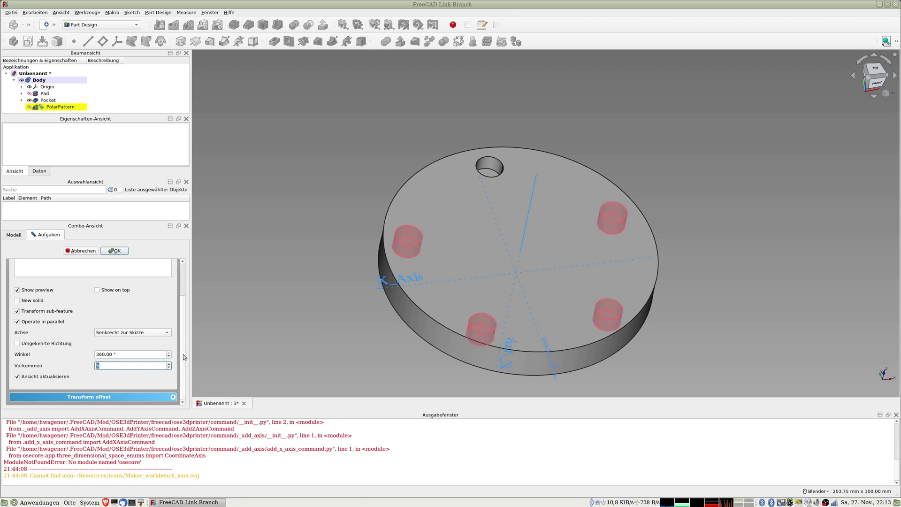
left_click(115, 251)
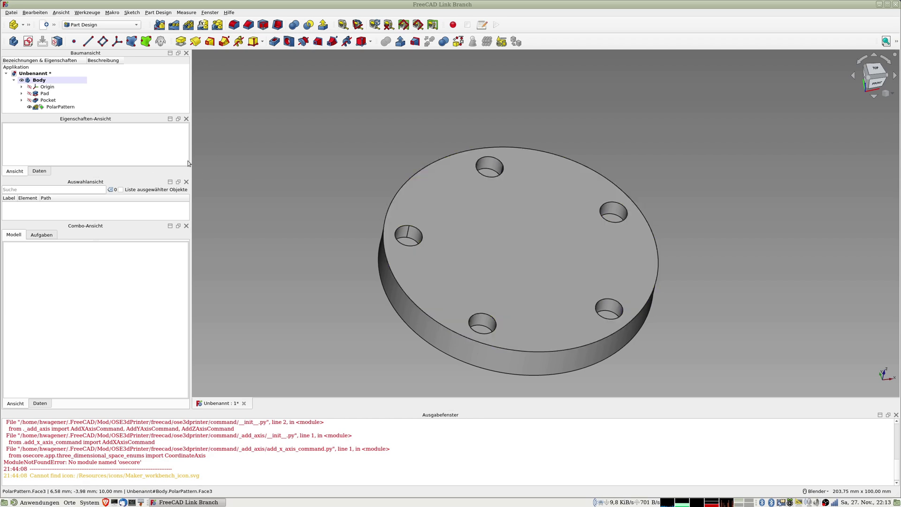
Start a sketch on the disc's top face and draw a rectangle around the centre
left_click(532, 217)
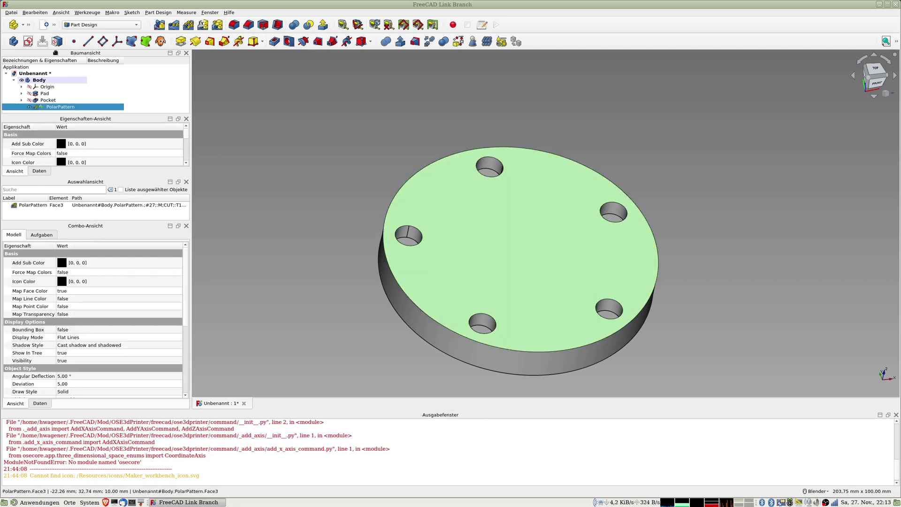
left_click(28, 42)
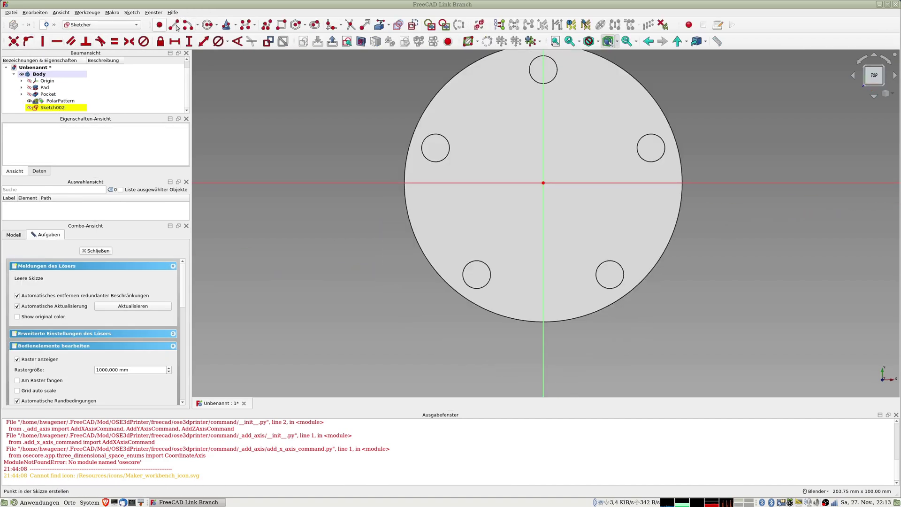
left_click(281, 25)
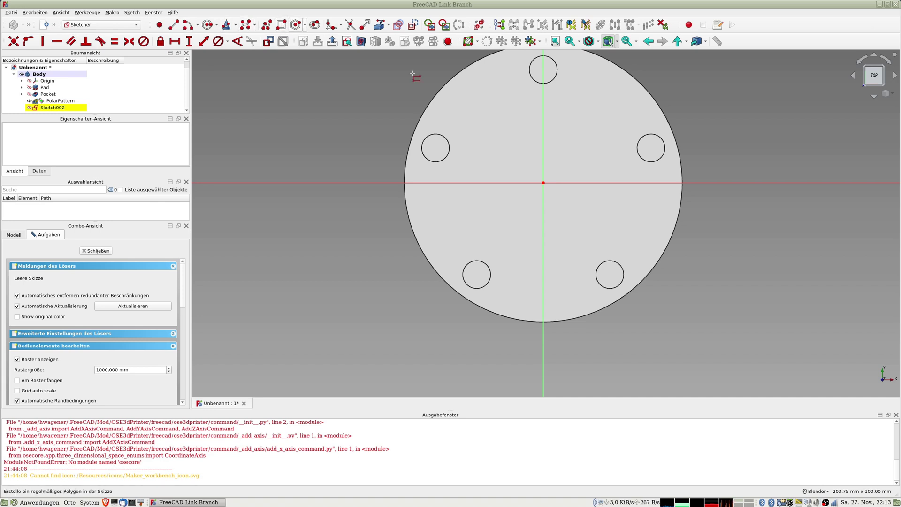
left_click(590, 239)
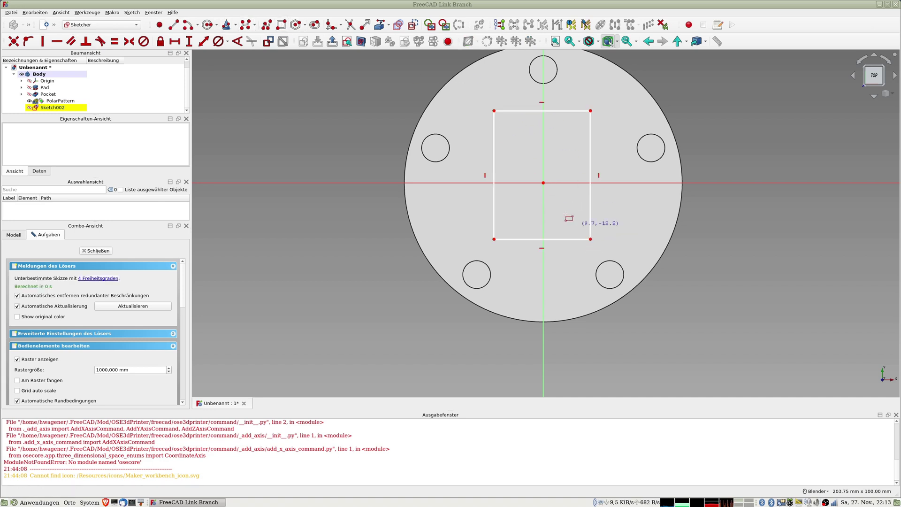
Constrain the rectangle symmetric about the origin with equal edges, making a centred square
left_click(493, 111)
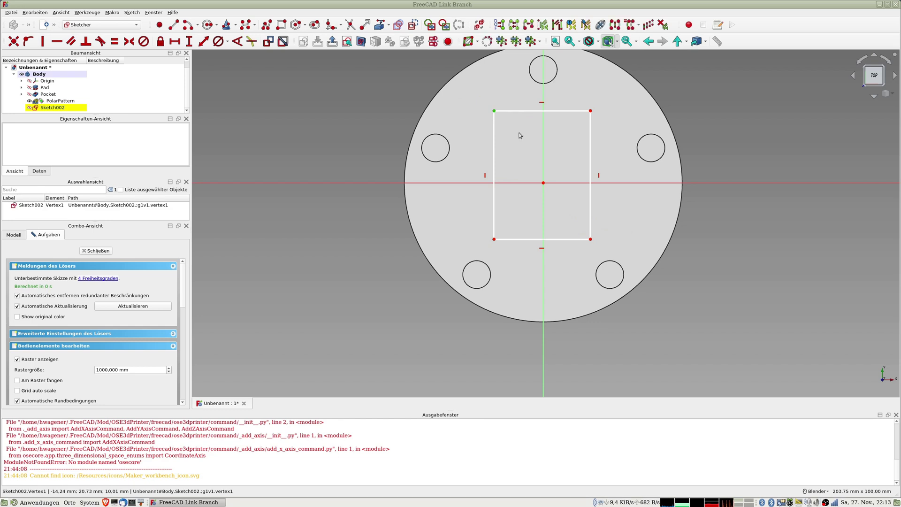
left_click(591, 240)
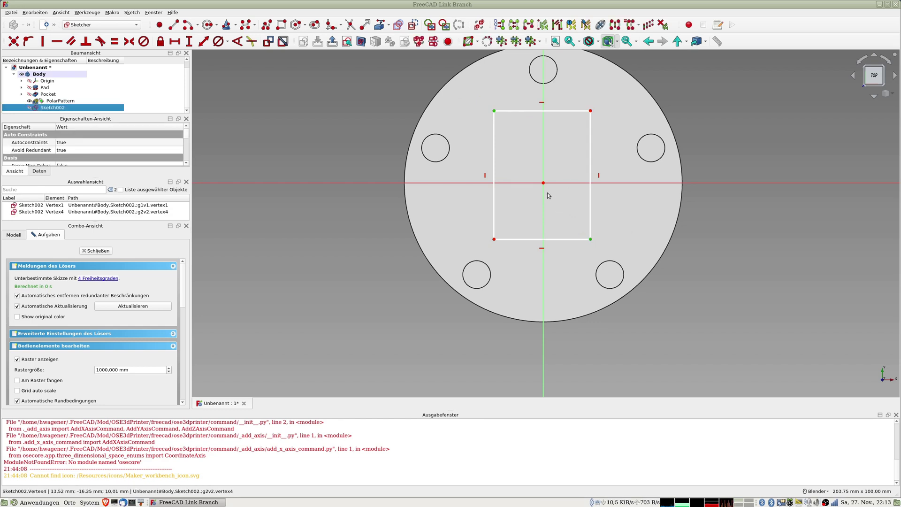
left_click(544, 182)
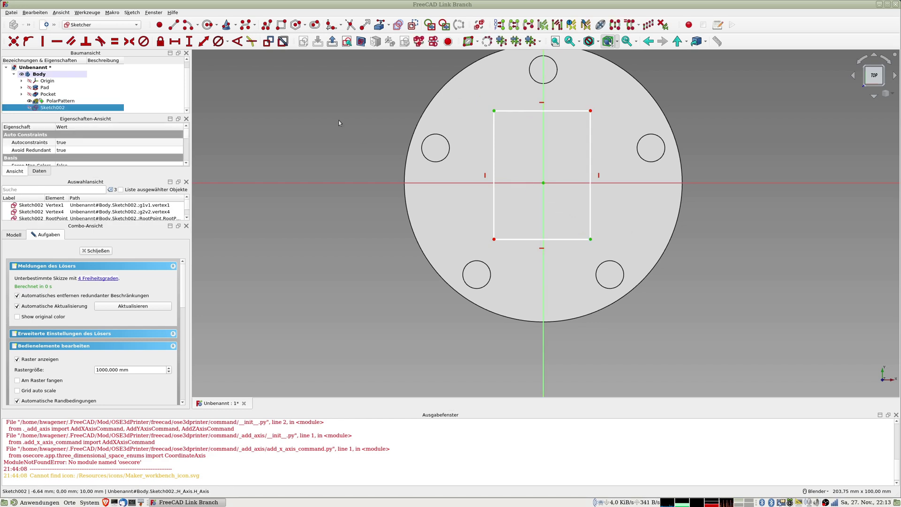
key("s")
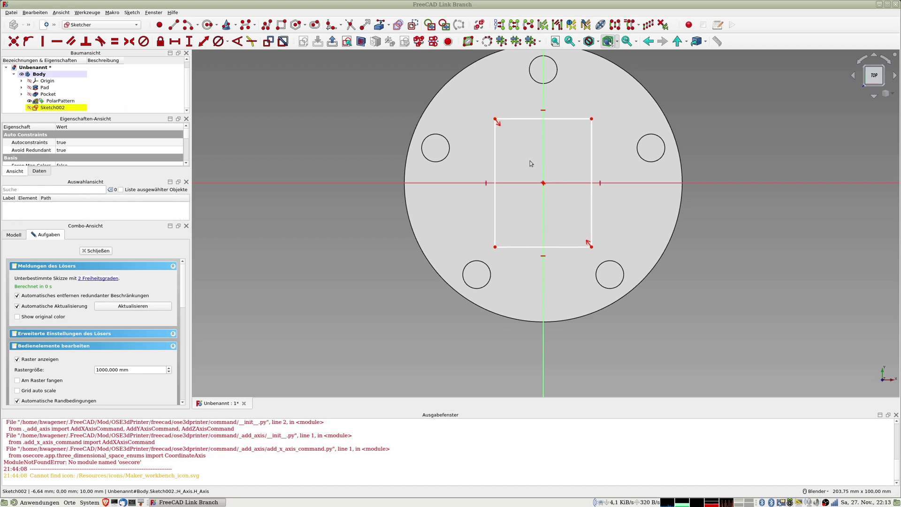
left_click(523, 121)
left_click(496, 151)
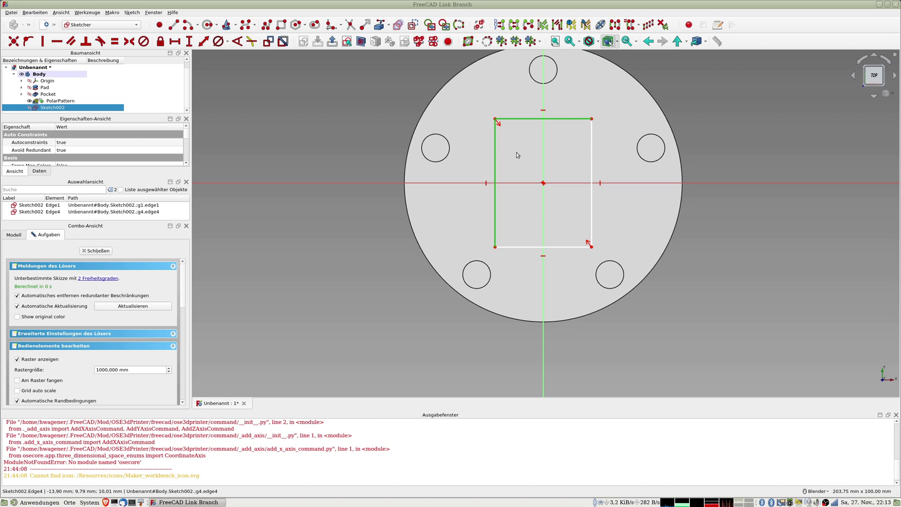
key("e")
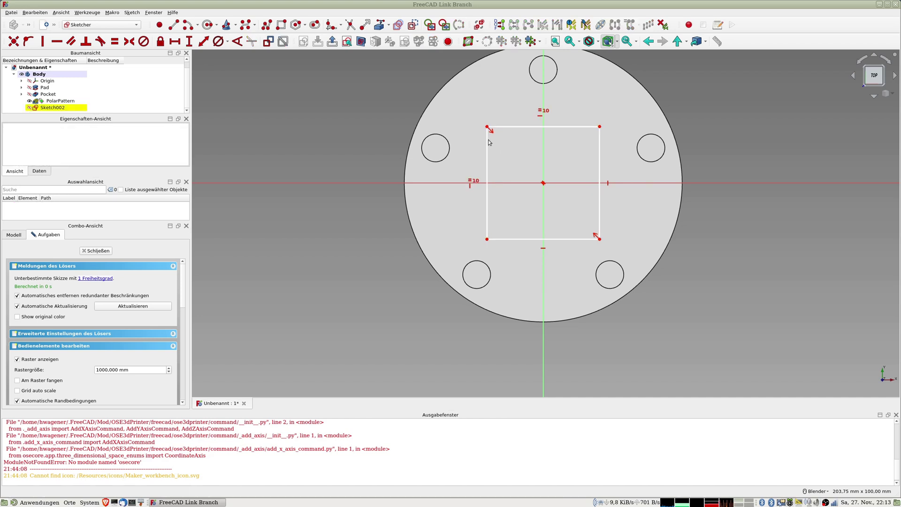
left_click(96, 250)
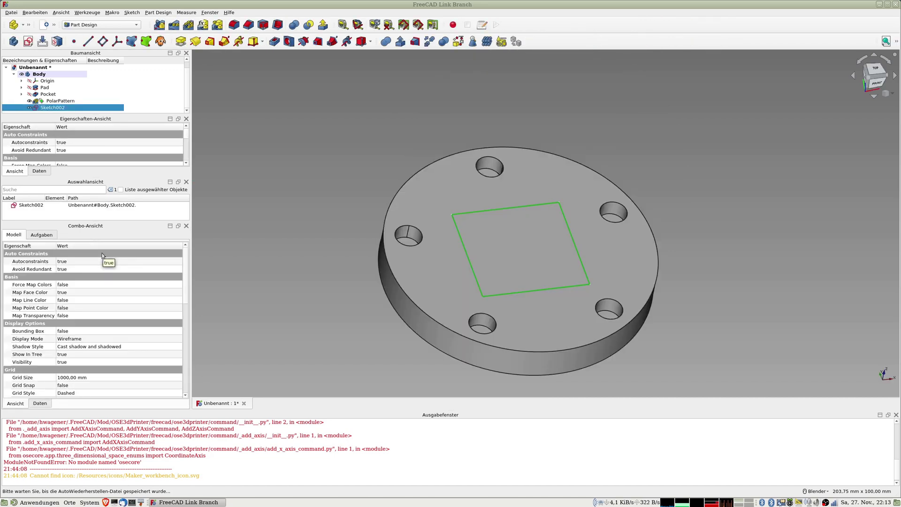
Pocket the square 4 mm deep into the disc's top face
left_click(274, 42)
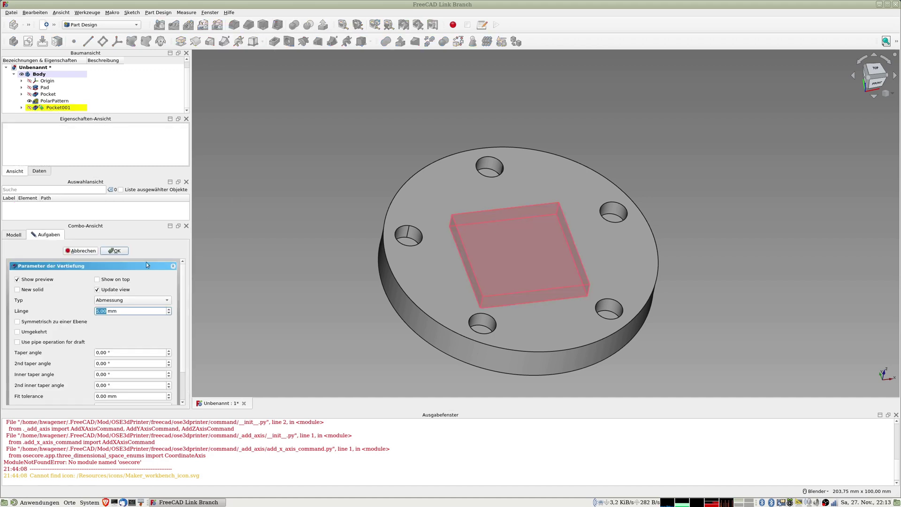
type("4")
left_click(115, 252)
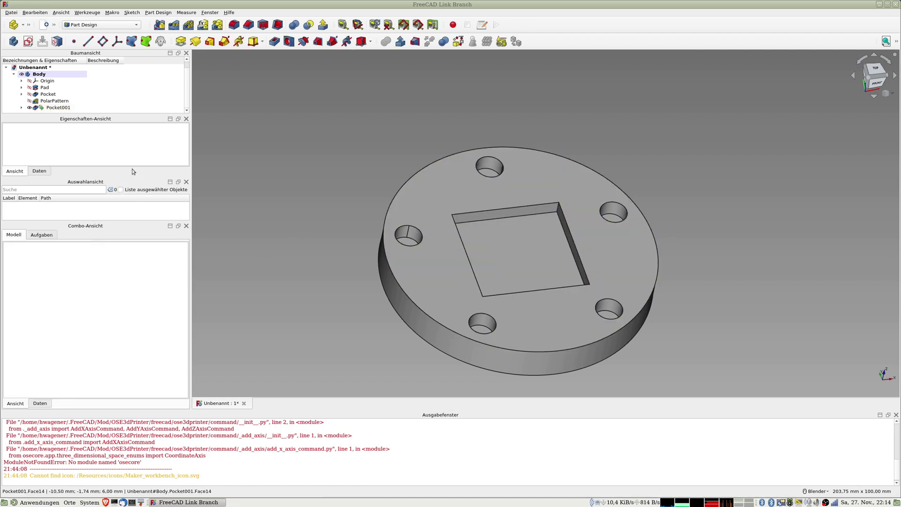
Change the PolarPattern's Vorkommen from 5 to 15 holes
double_click(53, 101)
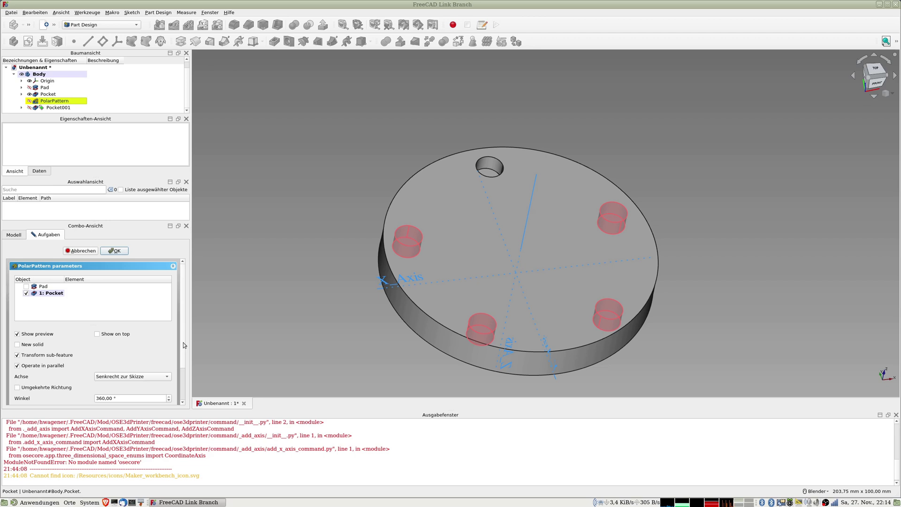
scroll(183, 343, "down", 2)
double_click(113, 366)
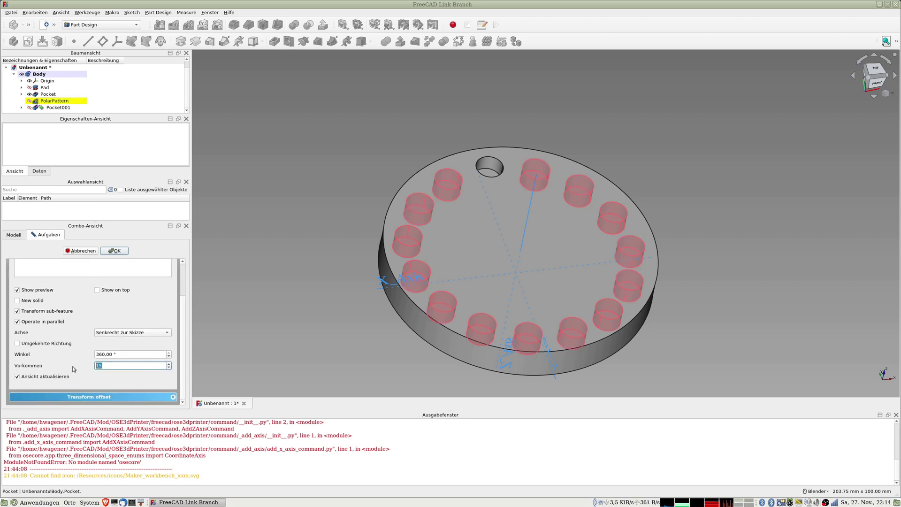
left_click(116, 251)
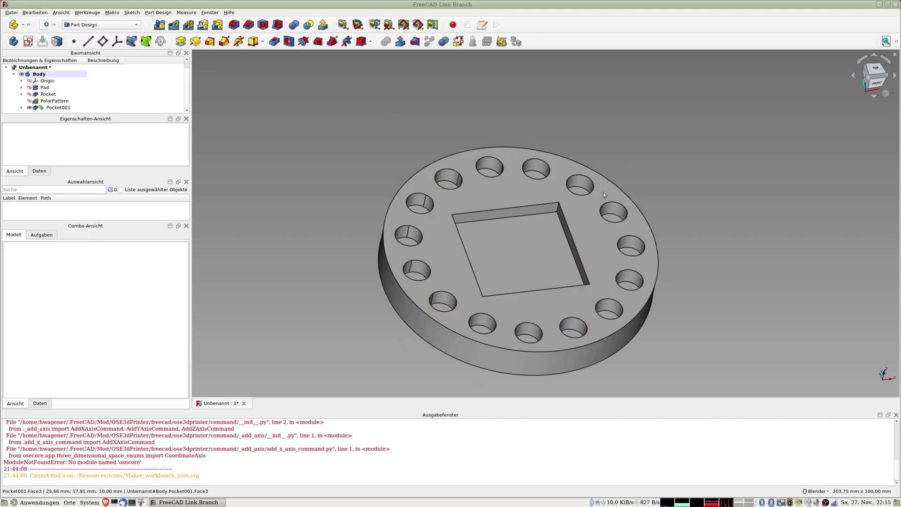
Sketch a closed polyline triangle on the disc's top face near the upper-right holes
left_click(540, 165)
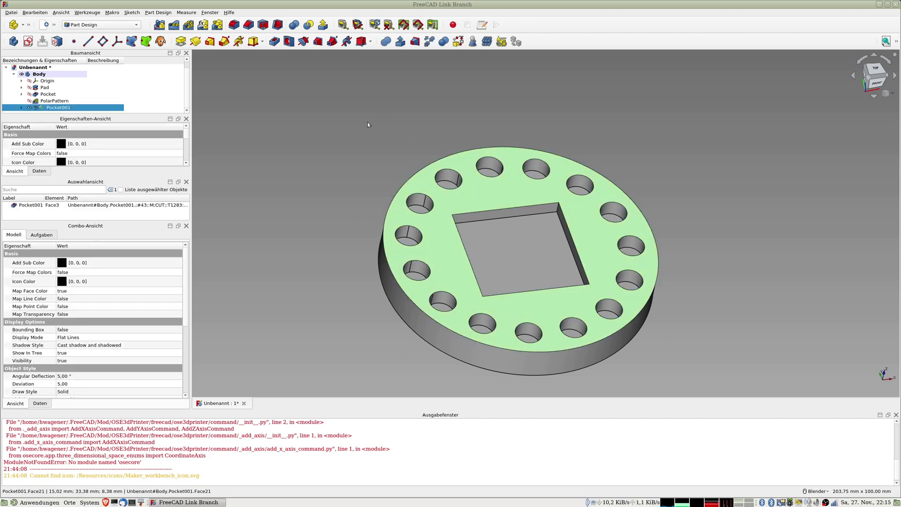
left_click(28, 42)
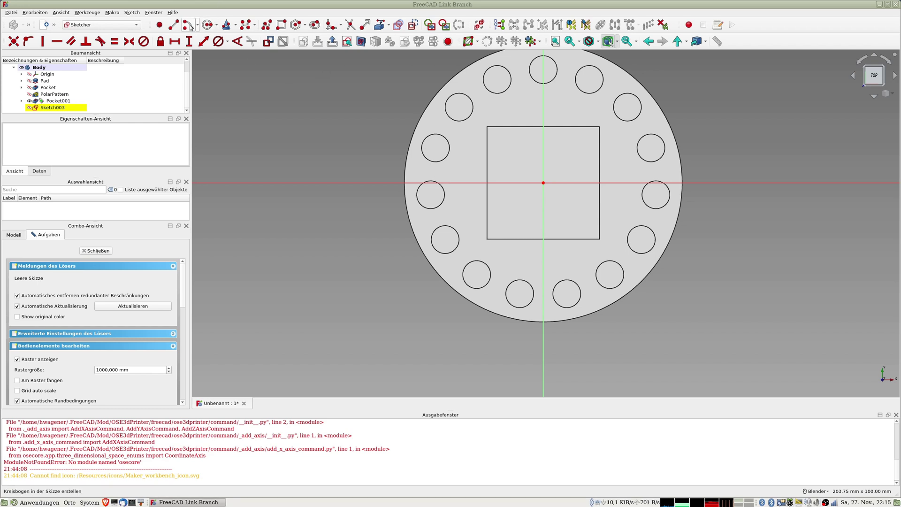
left_click(263, 26)
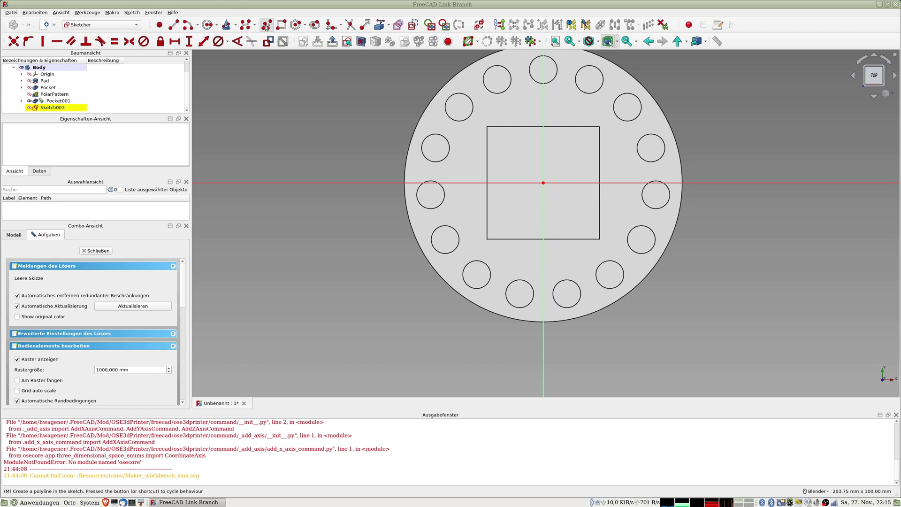
left_click(612, 74)
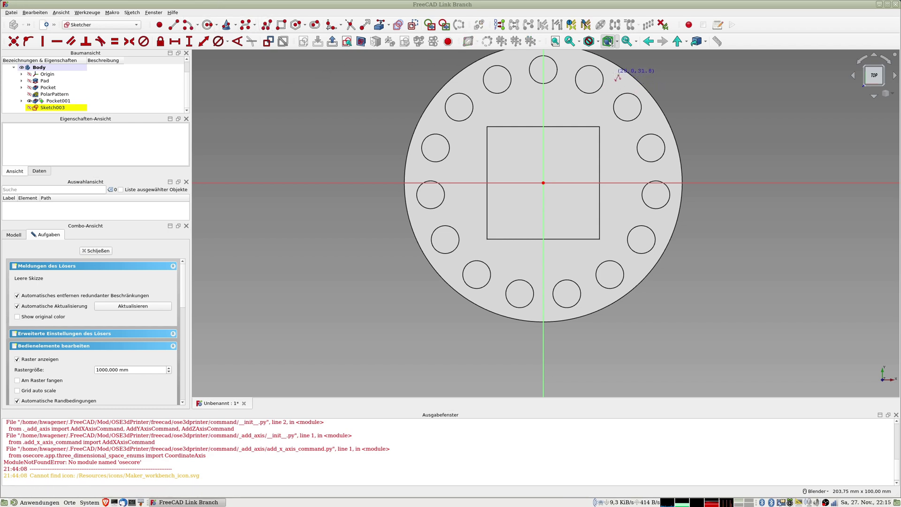
left_click(602, 99)
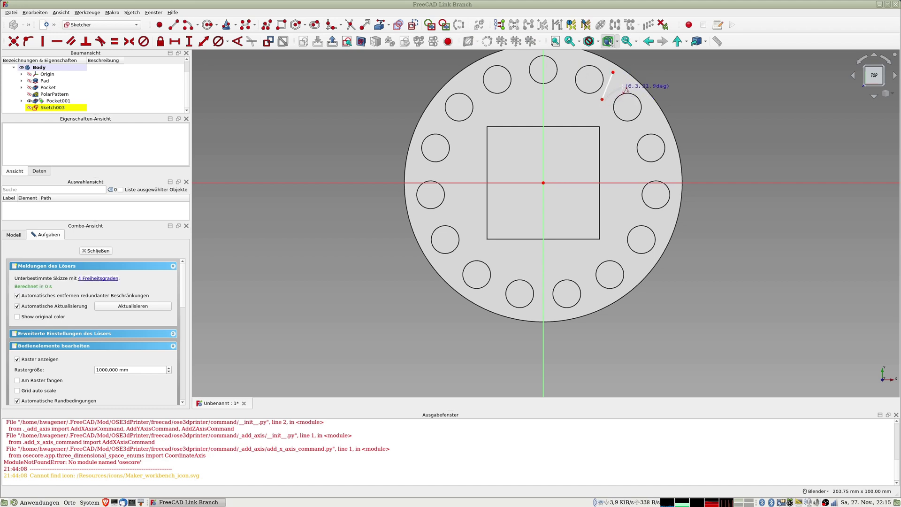
left_click(625, 85)
left_click(614, 71)
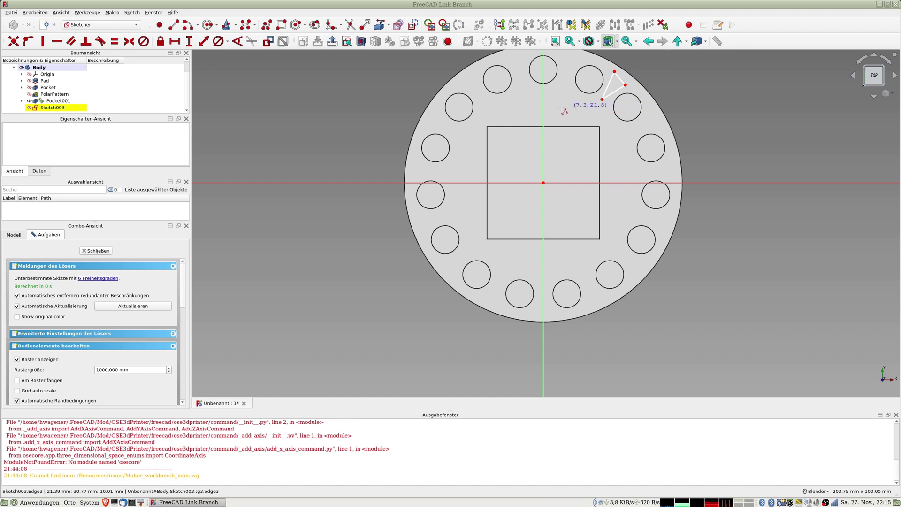
left_click(106, 251)
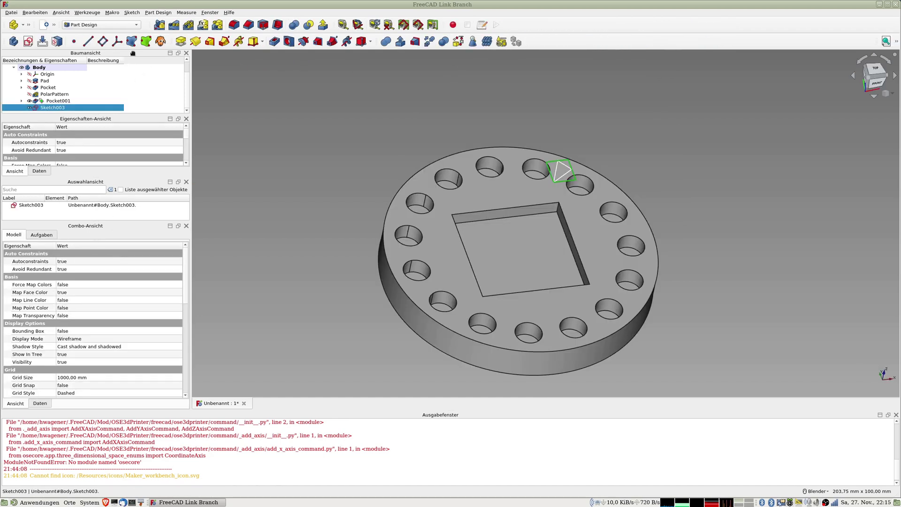
Pad the triangle sketch (Sketch003) 1 mm as a raised marker
left_click(180, 41)
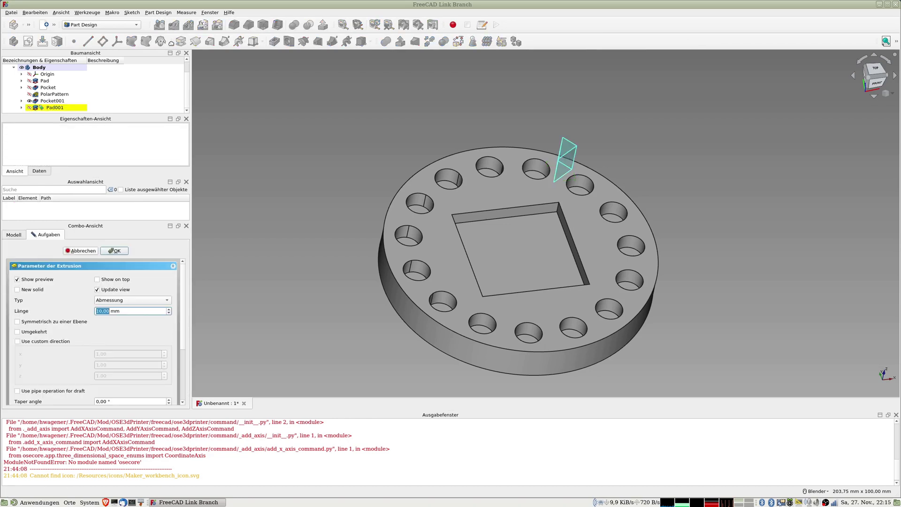
type("1")
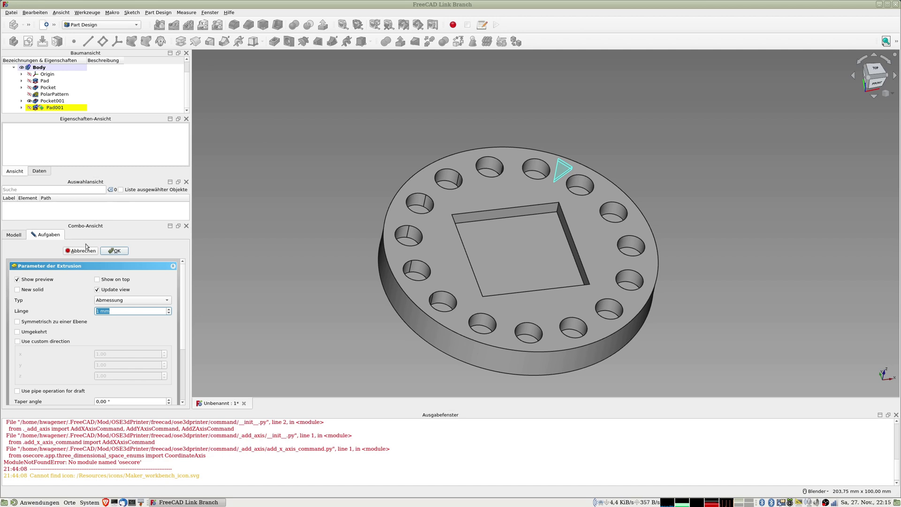
left_click(121, 254)
Orbit to inspect the marker, then show the whole disc from the top
mouse_move(464, 179)
middle_mouse_down()
mouse_move(511, 200)
mouse_move(548, 194)
middle_mouse_up()
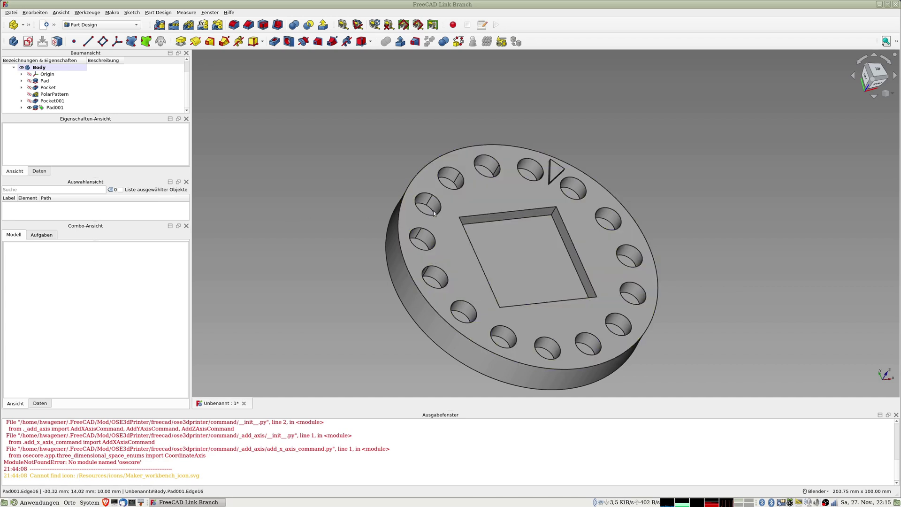
middle_click_drag(532, 205, 487, 218)
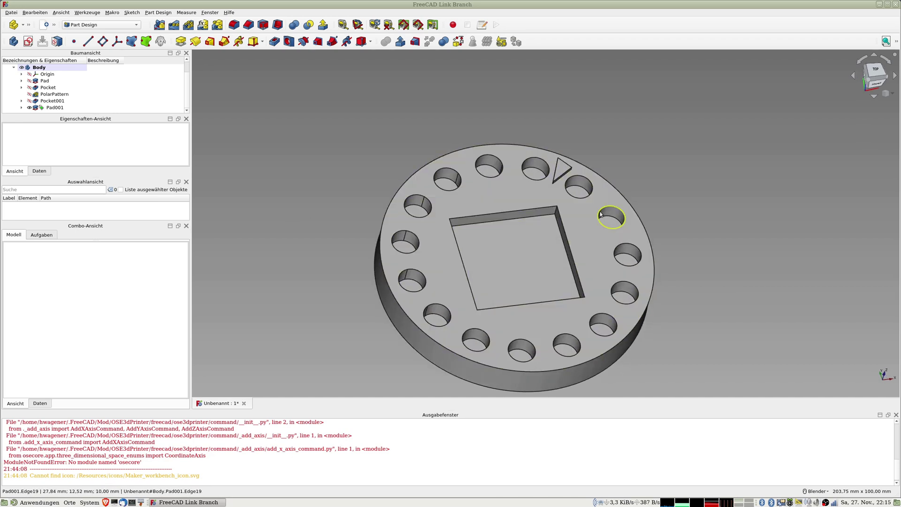
key("2")
key("v")
key("f")
middle_click_drag(545, 164, 455, 134, "shift")
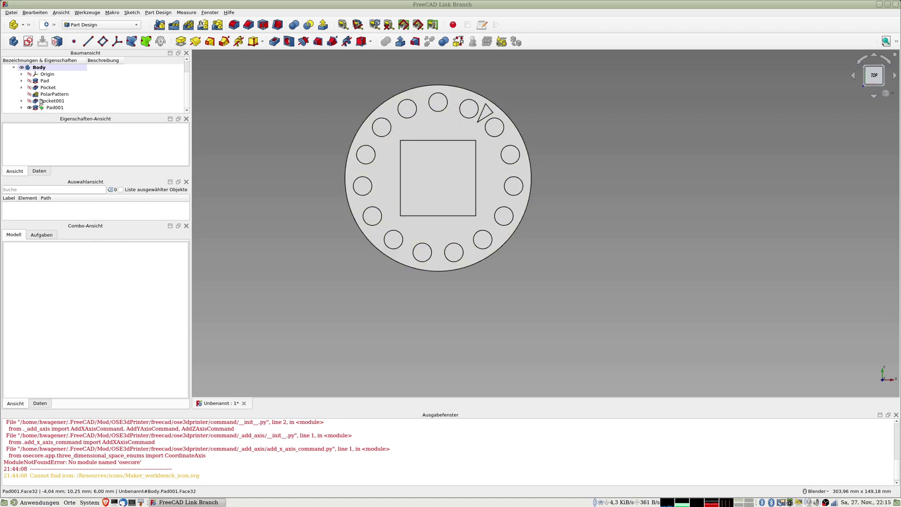
Drag Sketch002's top-right square vertex outward so the pocket's corners reach the holes
left_click(21, 101)
double_click(58, 108)
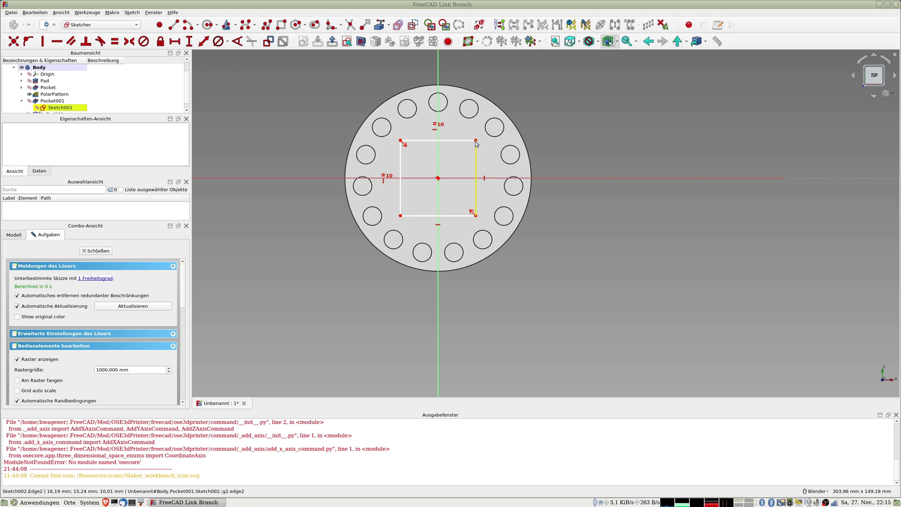
mouse_move(476, 141)
left_mouse_down()
mouse_move(502, 136)
mouse_move(495, 130)
left_mouse_up()
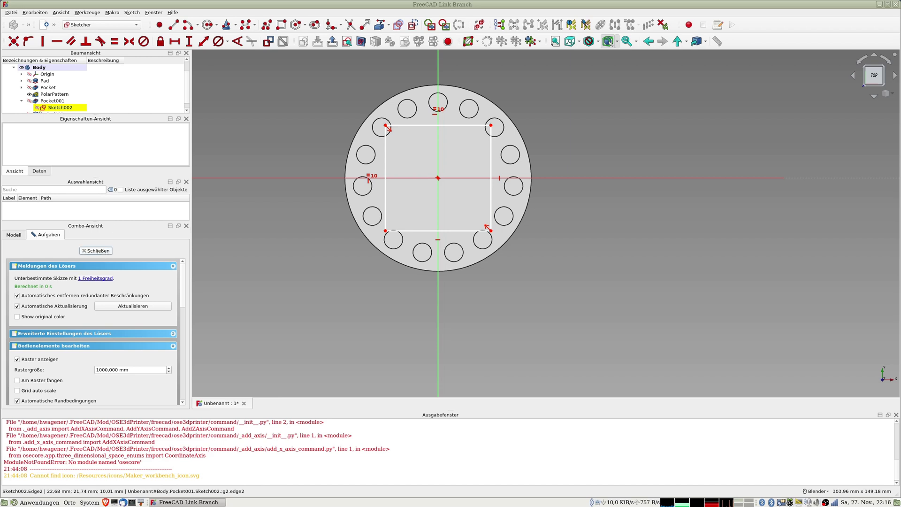
left_click(106, 252)
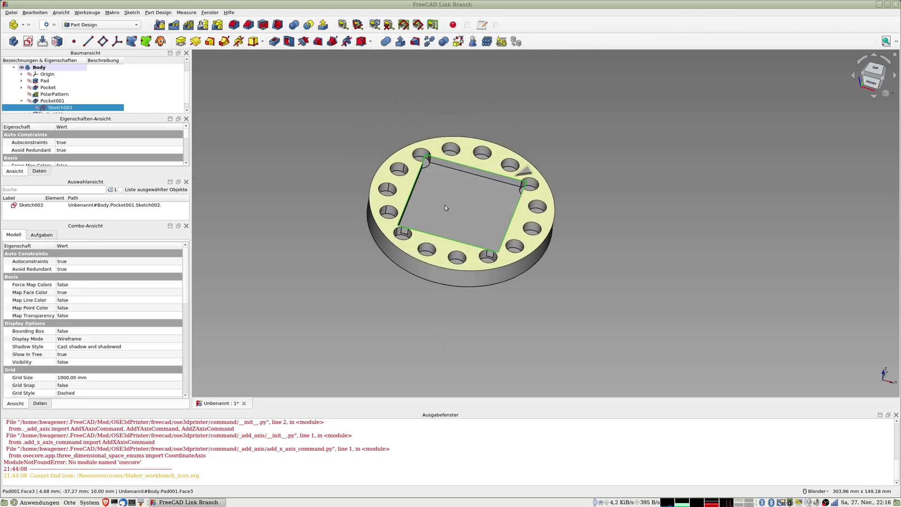
Change the PolarPattern's Vorkommen from 15 to 8 holes
double_click(52, 94)
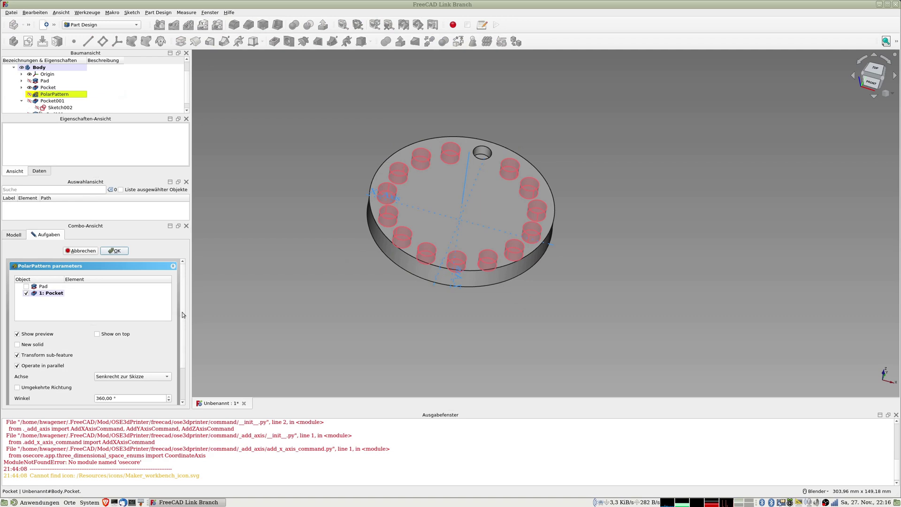
scroll(159, 353, "down", 2)
double_click(120, 368)
type("8")
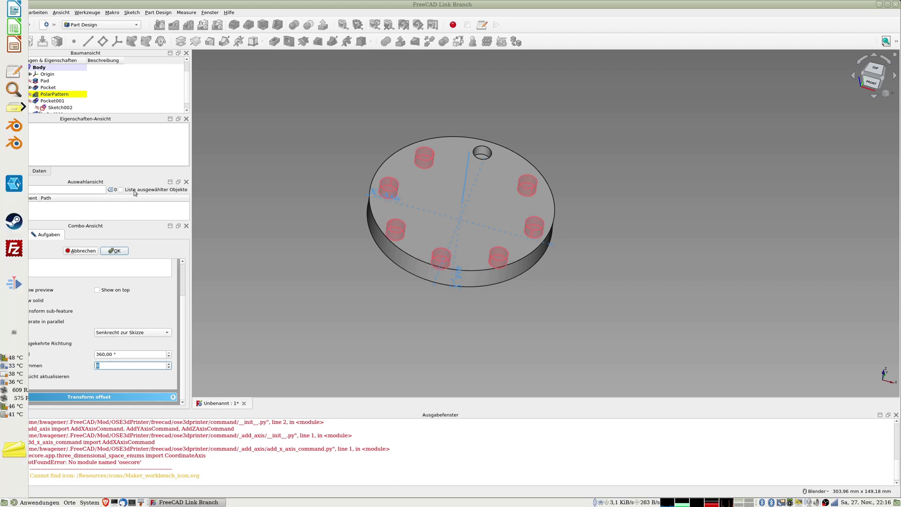
left_click(114, 251)
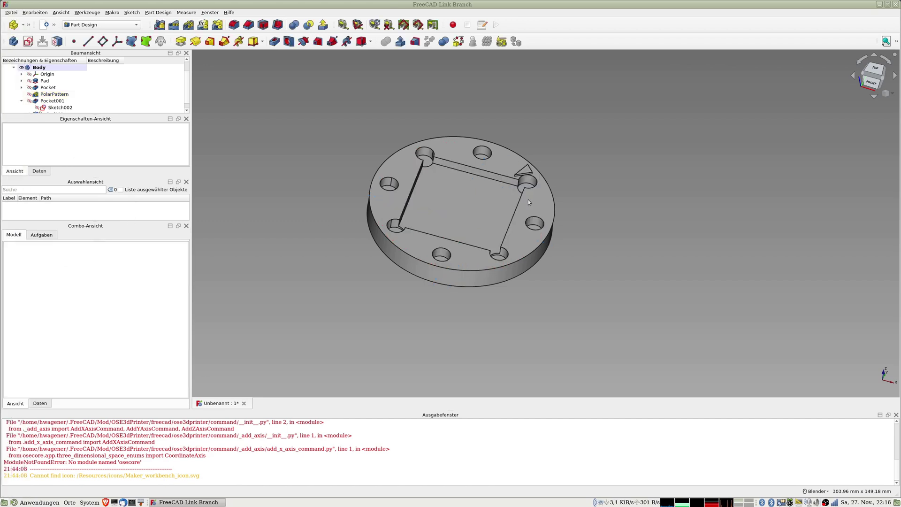
View the disc from the top and orbit slightly to inspect the pocket and eight holes
key("2")
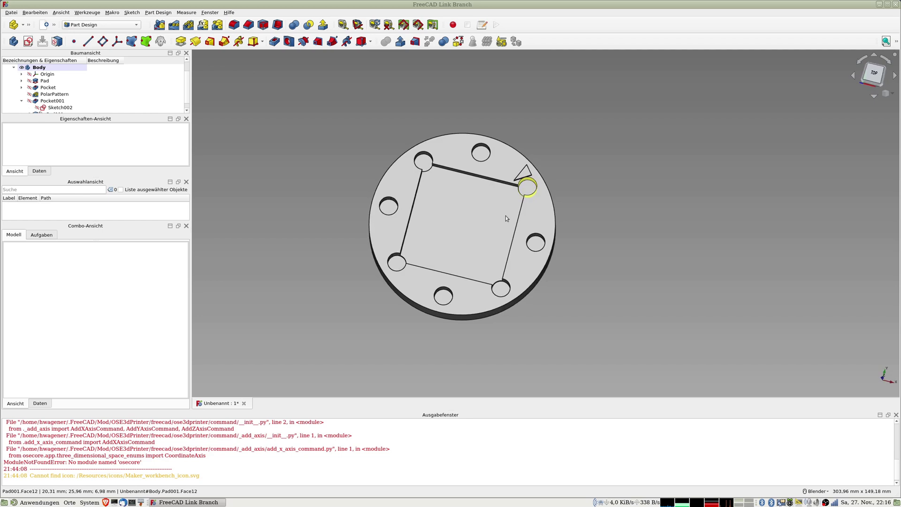
middle_click_drag(506, 218, 503, 212)
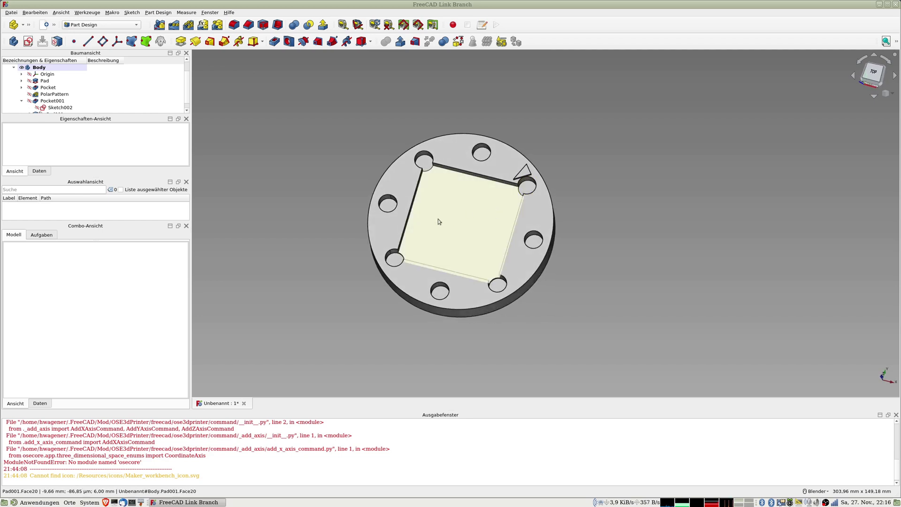
middle_click_drag(438, 219, 413, 222)
middle_click_drag(639, 225, 650, 209)
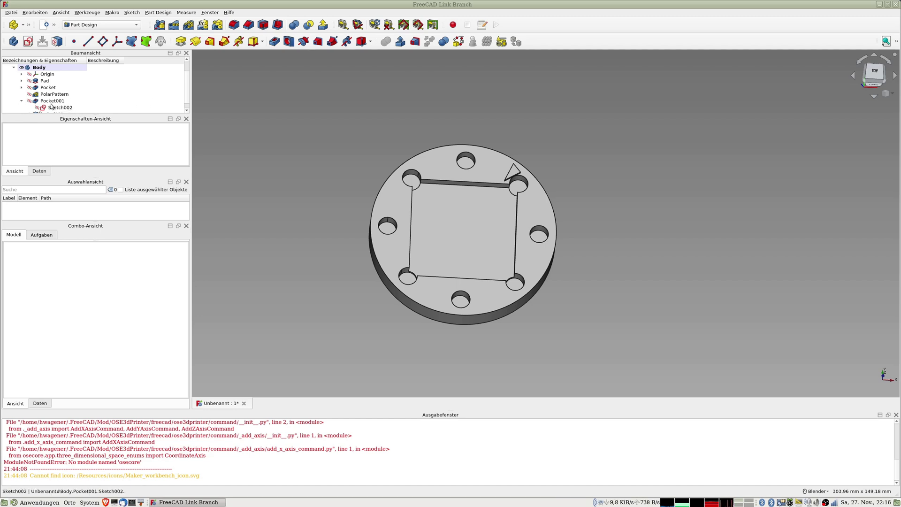
Reopen Pocket001 to check its 4 mm depth, then reselect PolarPattern
double_click(59, 101)
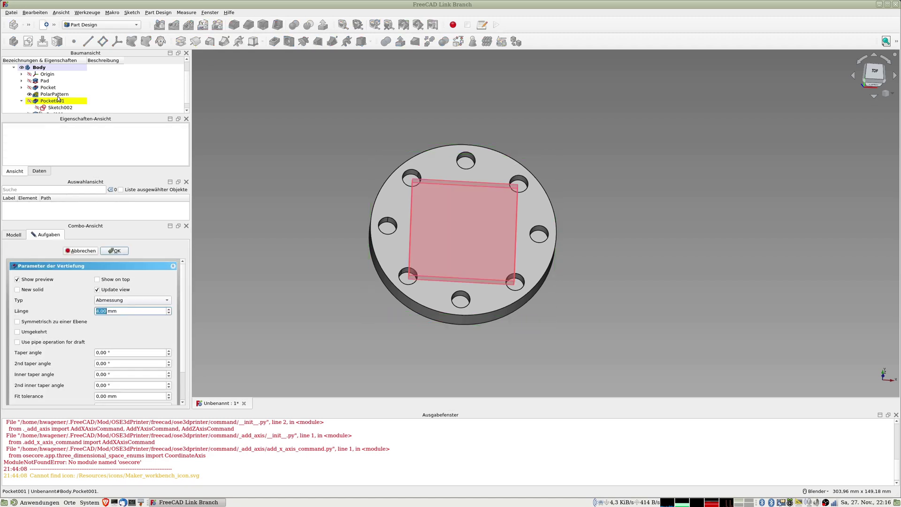
left_click(58, 94)
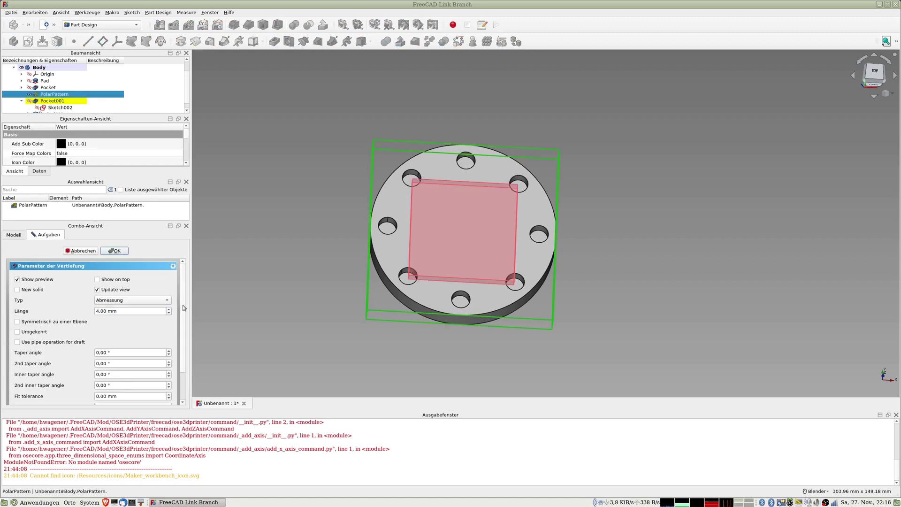
scroll(184, 305, "down", 2)
scroll(178, 297, "up", 2)
left_click(80, 101)
Close Pocket001 unchanged and change PolarPattern's Vorkommen from 8 back to 15
left_click(83, 251)
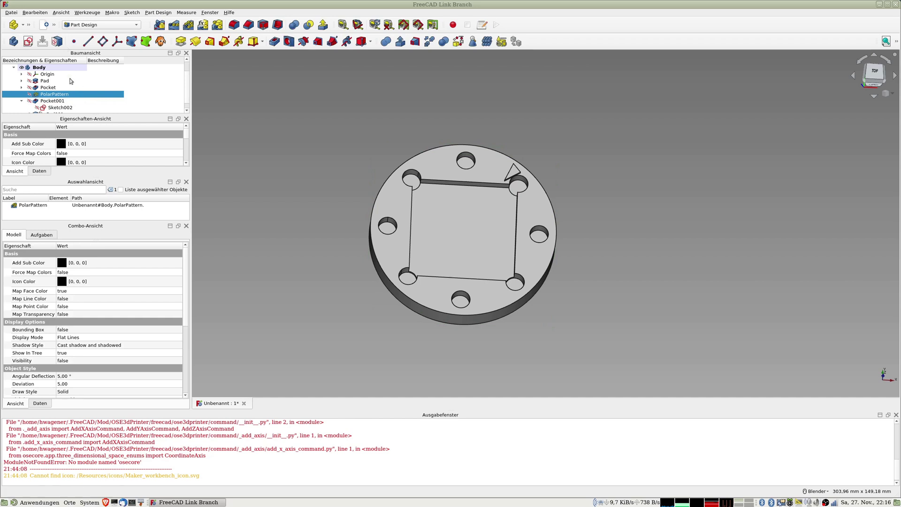
double_click(55, 94)
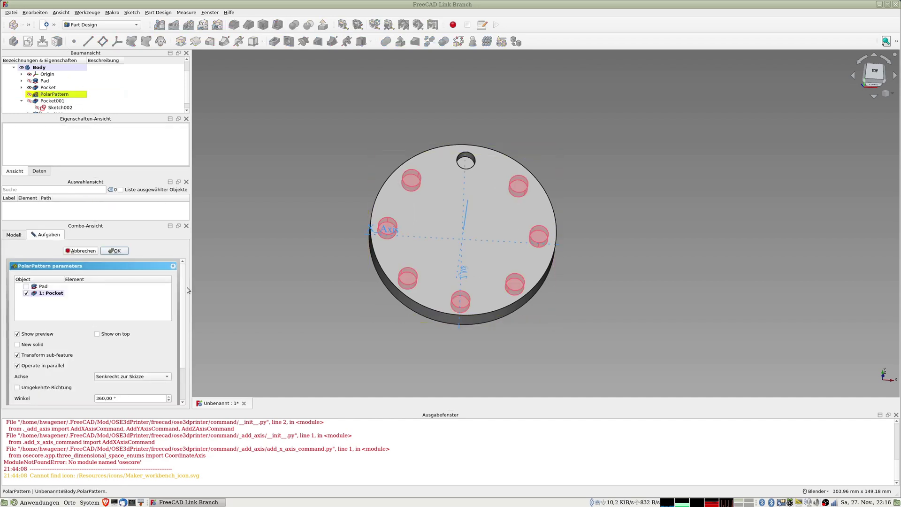
scroll(178, 329, "down", 1)
scroll(178, 356, "down", 3)
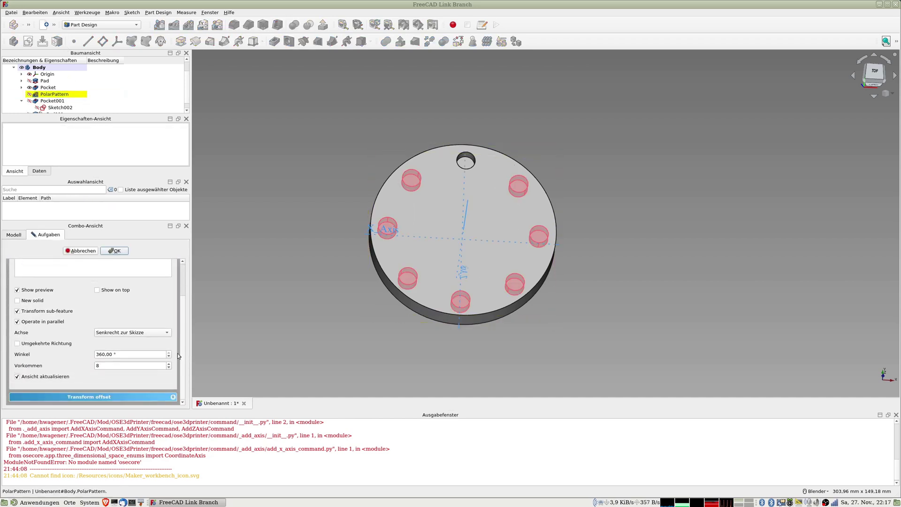
left_click_drag(104, 365, 89, 365)
type("15")
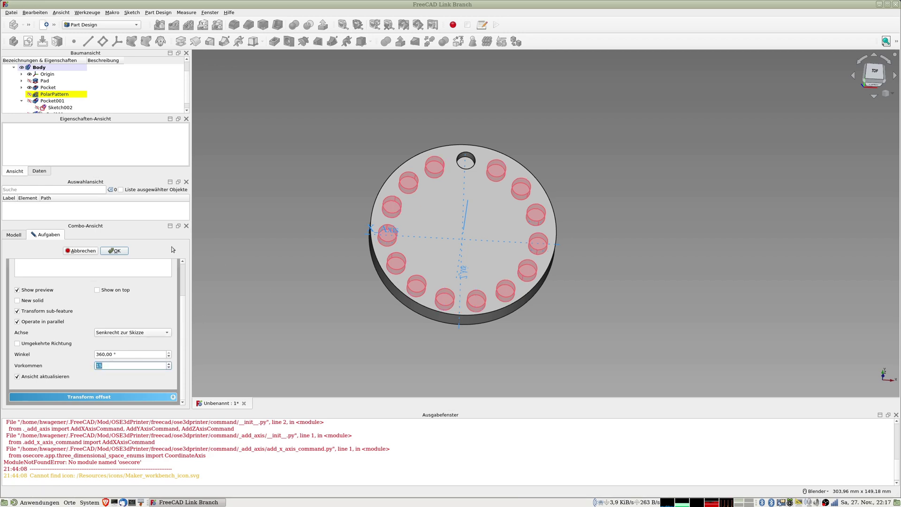
left_click(116, 251)
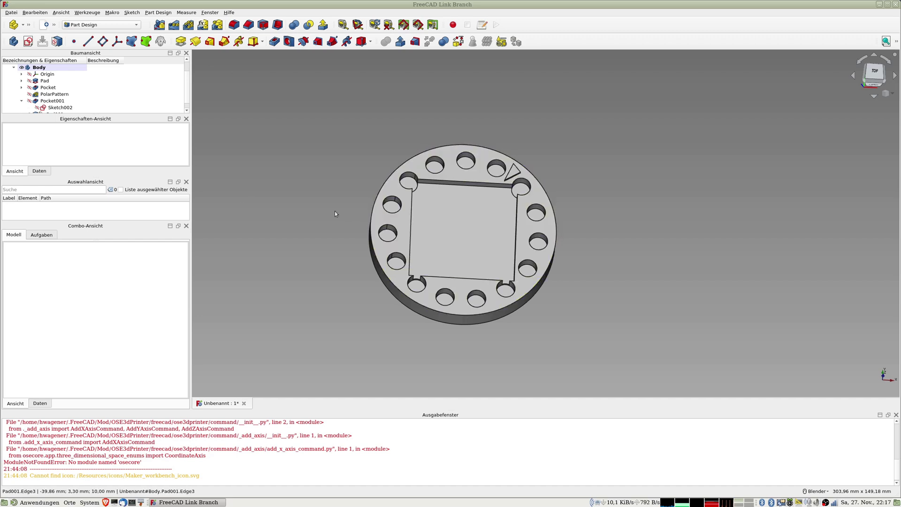
Draw a rectangle across the disc centre in a new top-face sketch
left_click(380, 213)
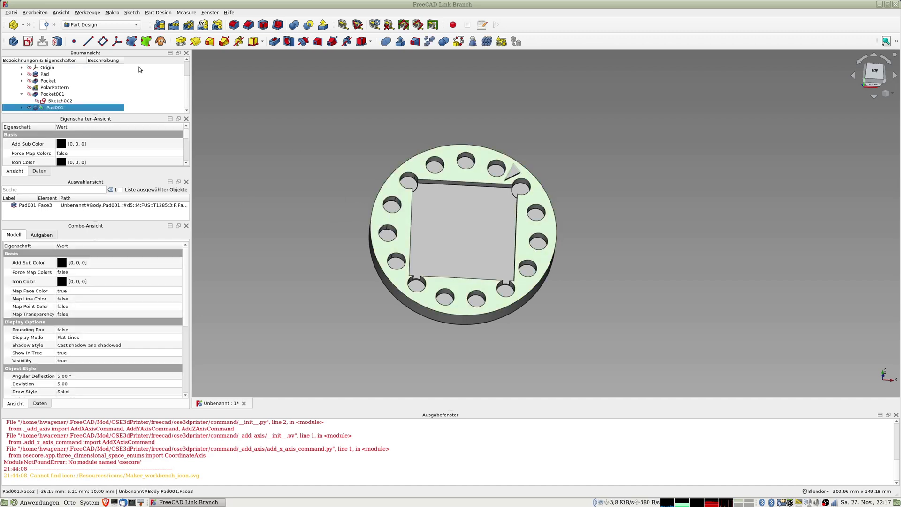
left_click(28, 42)
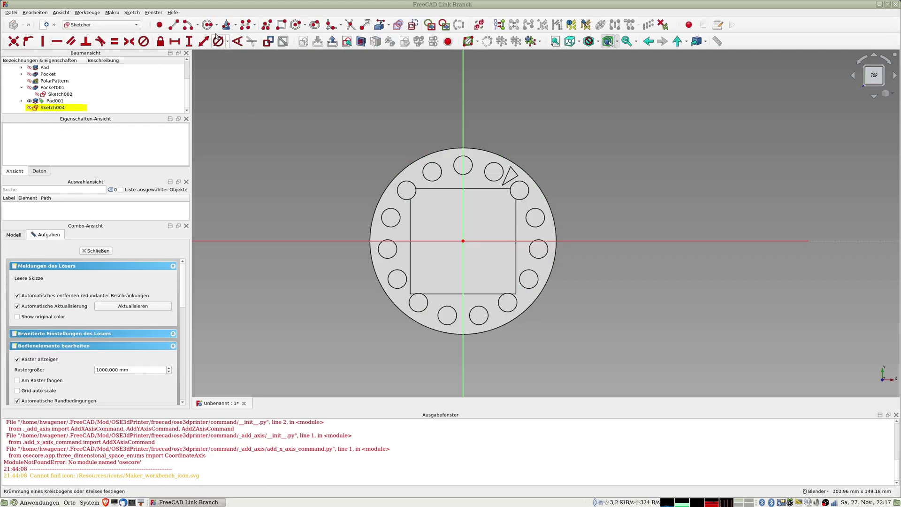
left_click(280, 24)
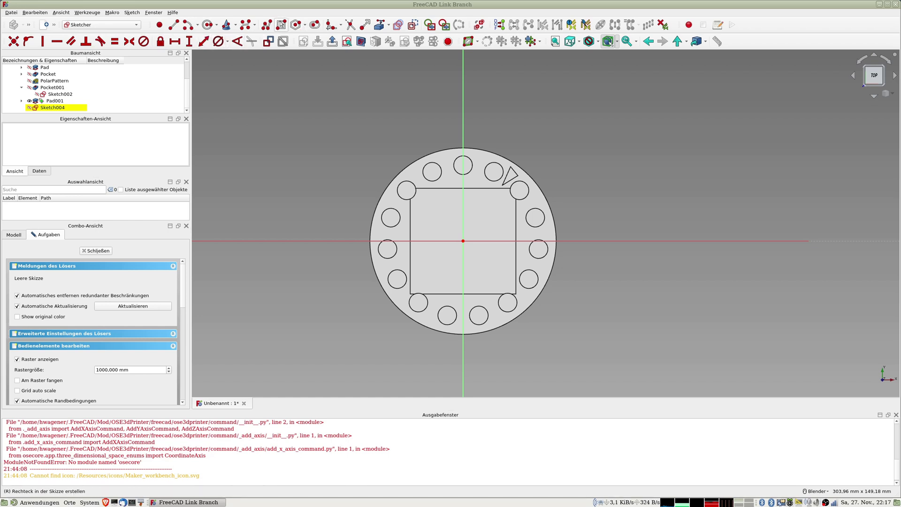
left_click(361, 234)
left_click(569, 250)
right_click(525, 261)
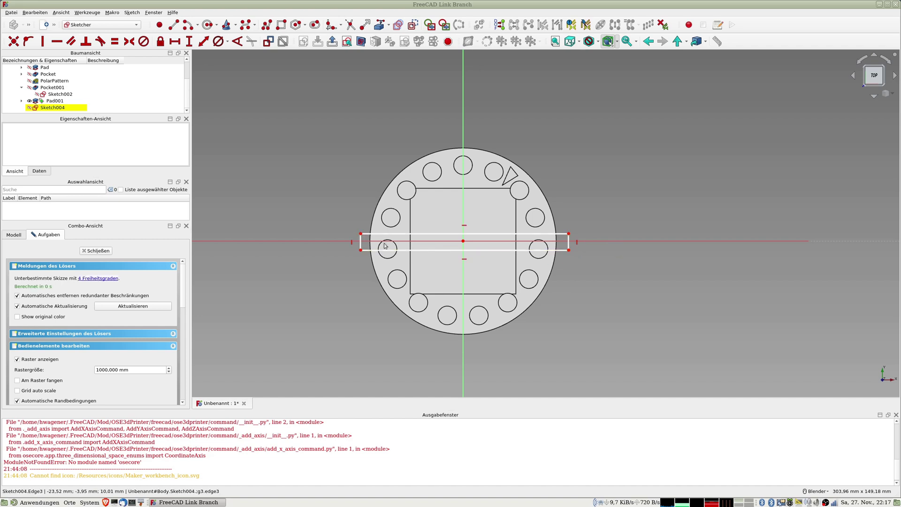
Make the rectangle symmetric about the horizontal axis and drag it thinner
left_click(361, 234)
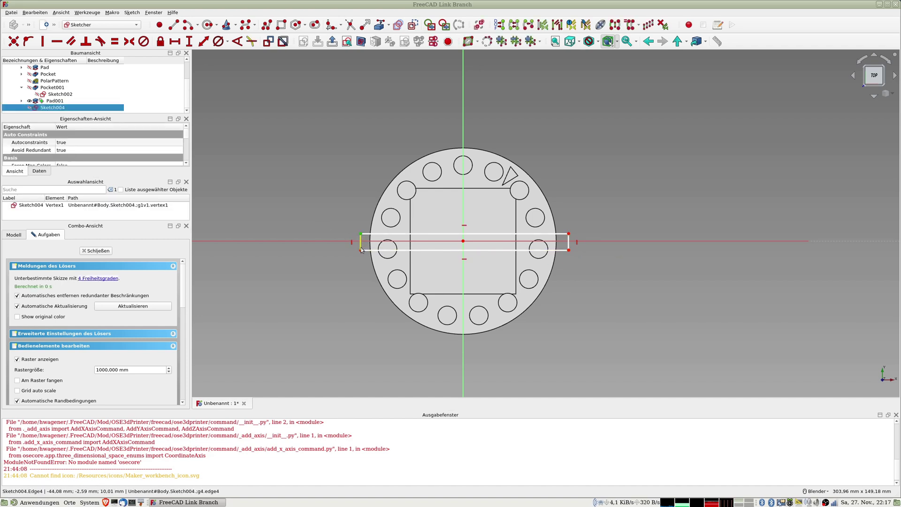
left_click(361, 249)
left_click(329, 243)
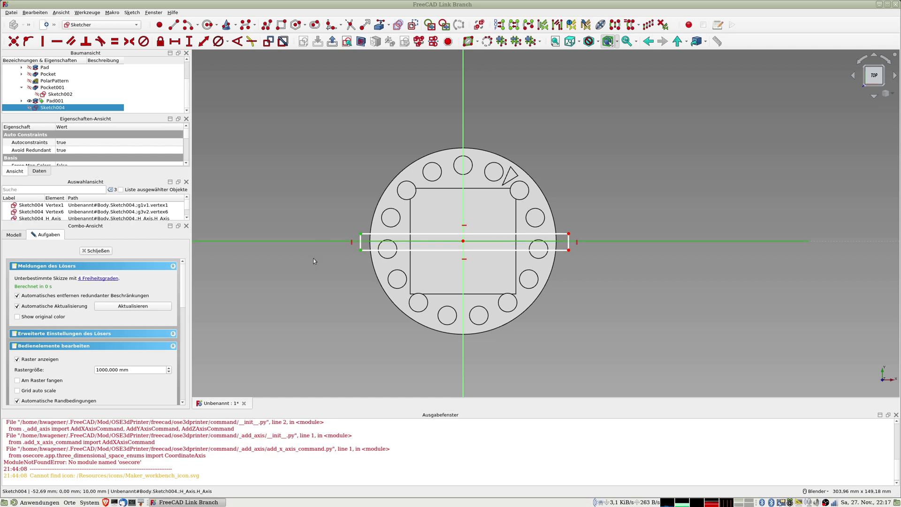
key("s")
left_click_drag(363, 237, 366, 240)
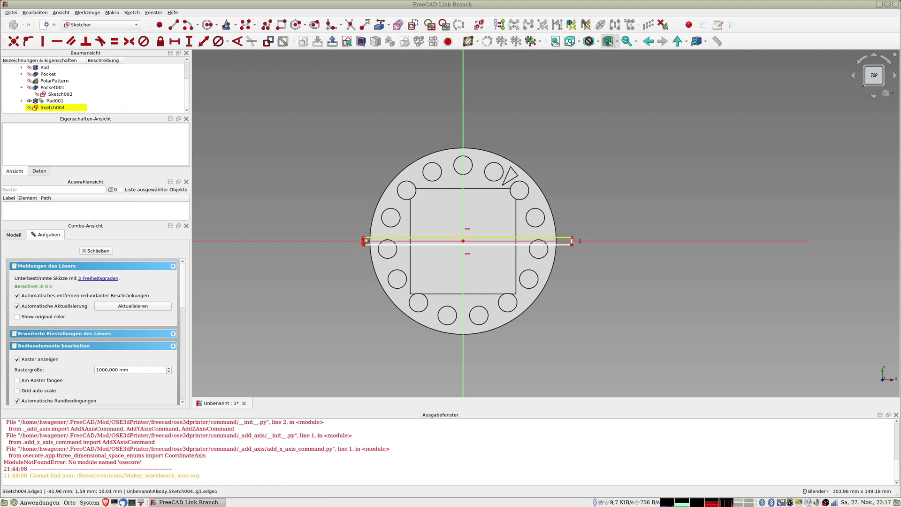
Make the slot ends symmetric about the vertical axis and shorten it from the left
left_click(364, 241)
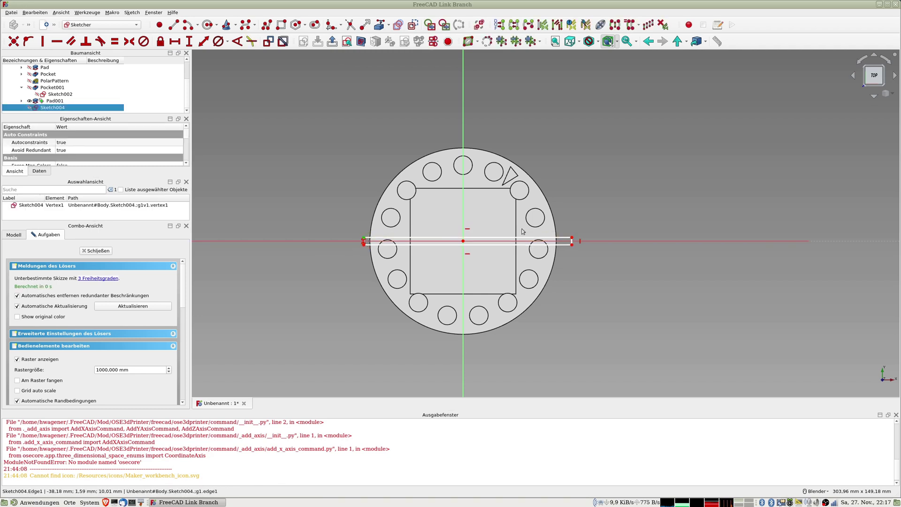
left_click(572, 238)
left_click(464, 121)
key("s")
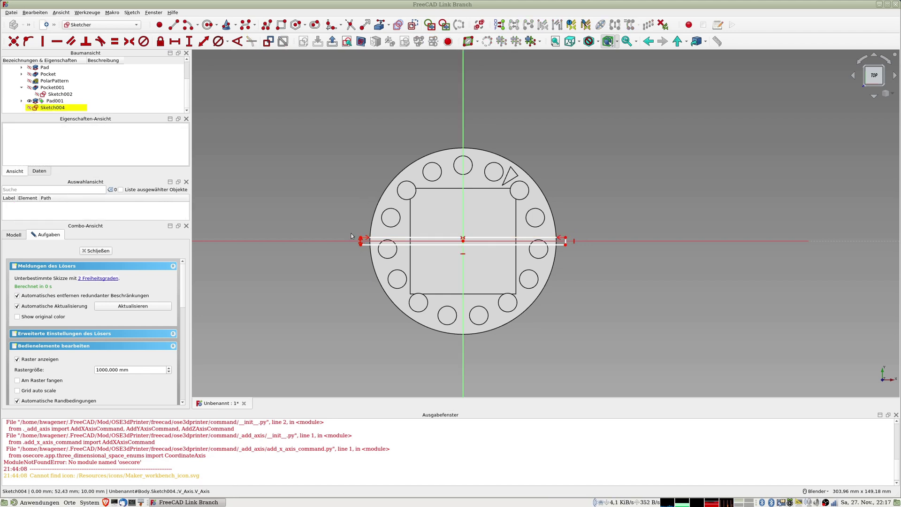
left_click_drag(361, 238, 376, 238)
middle_click_drag(399, 280, 371, 249)
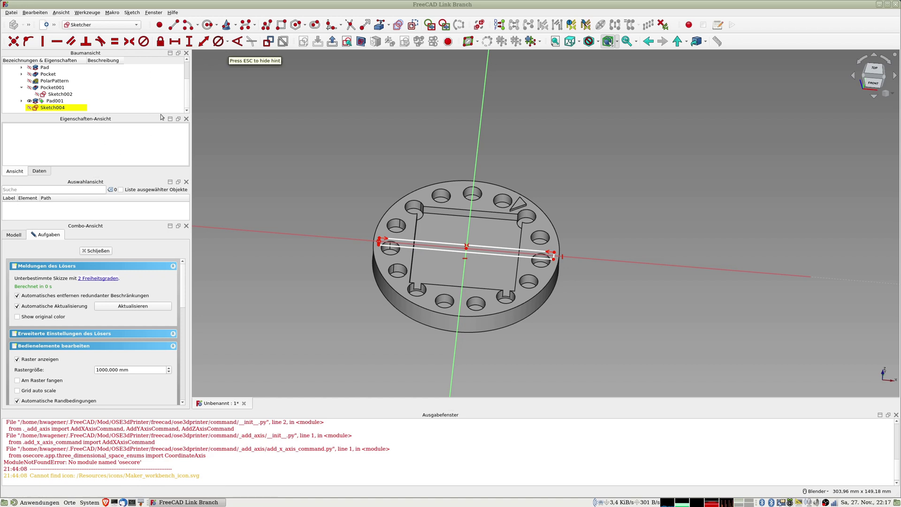
Pocket the slot sketch with type 'Durch alles' to cut through the disc
left_click(96, 250)
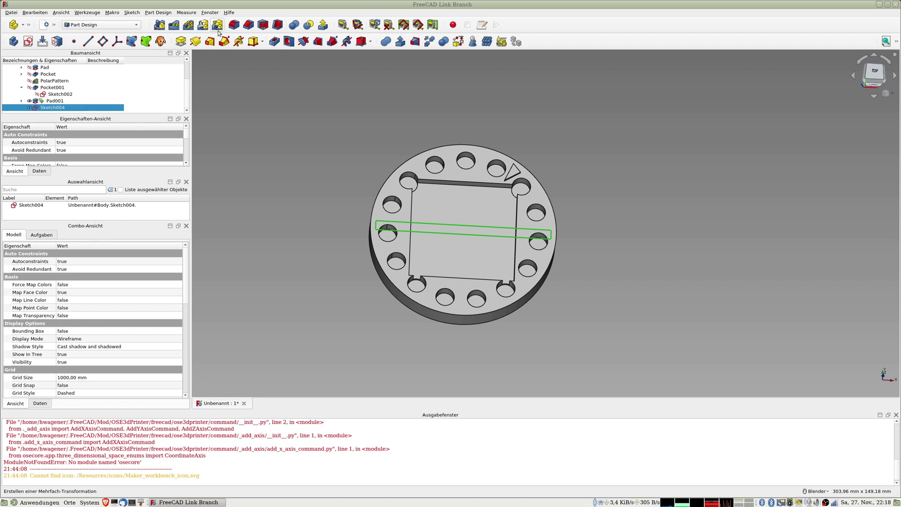
left_click(274, 42)
mouse_move(479, 205)
middle_mouse_down()
mouse_move(500, 244)
mouse_move(499, 208)
mouse_move(482, 194)
middle_mouse_up()
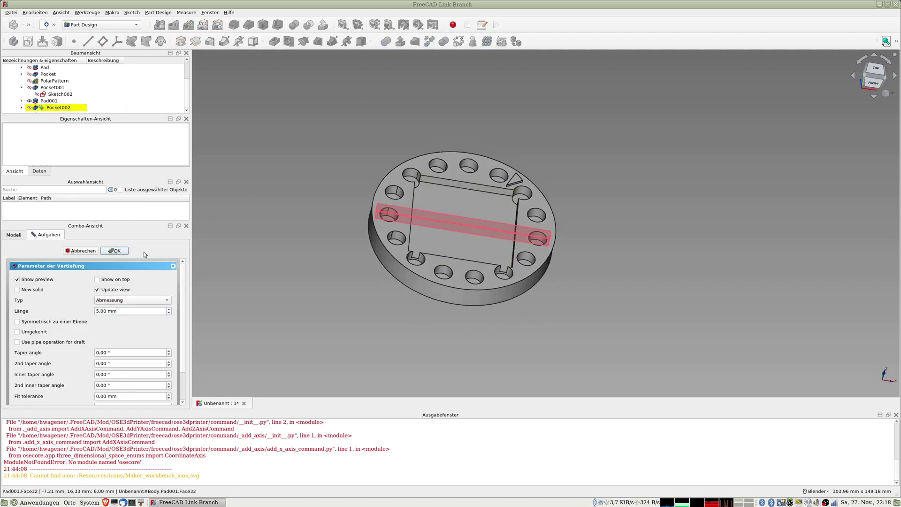
left_click(144, 301)
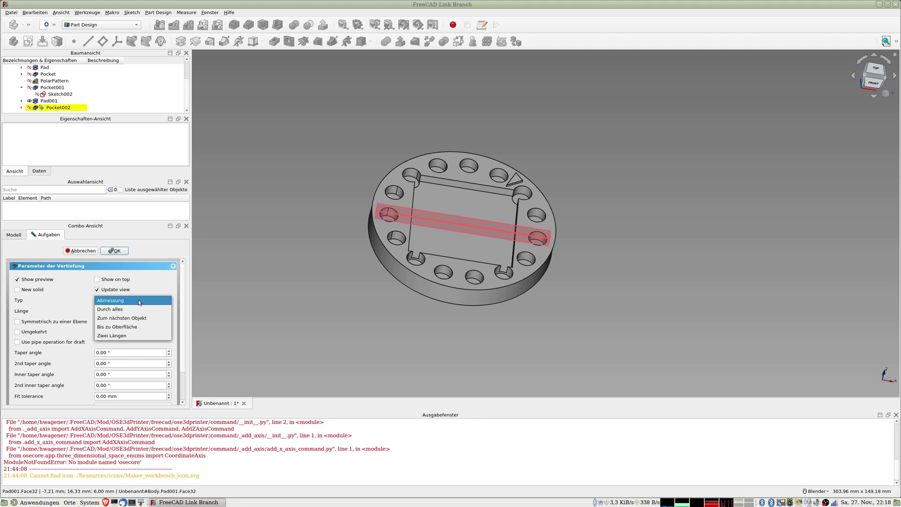
left_click(137, 309)
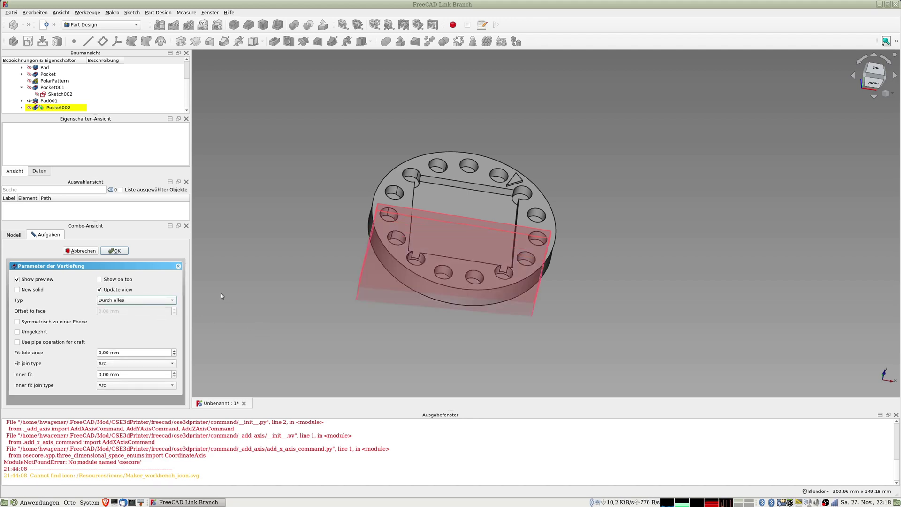
Apply the through-all slot pocket and orbit to inspect the cut
left_click(123, 253)
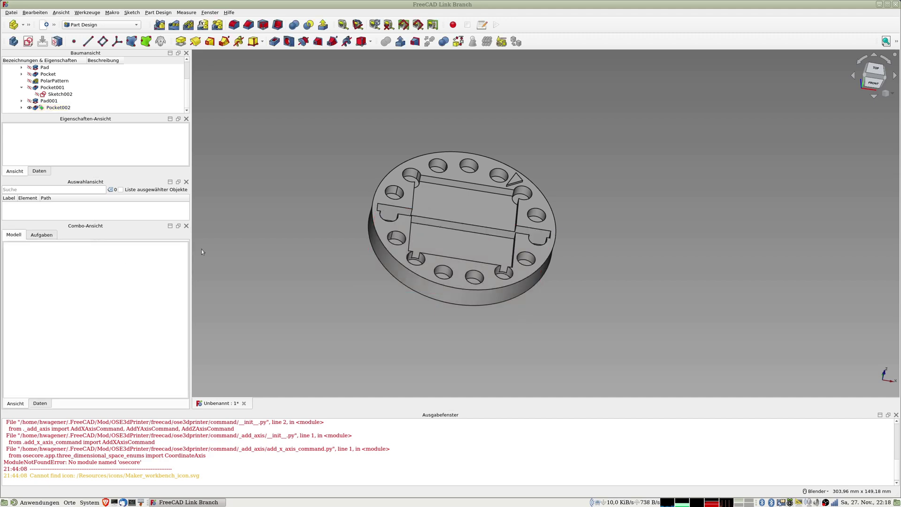
key("2")
mouse_move(394, 290)
middle_mouse_down()
mouse_move(441, 284)
mouse_move(438, 243)
mouse_move(409, 253)
middle_mouse_up()
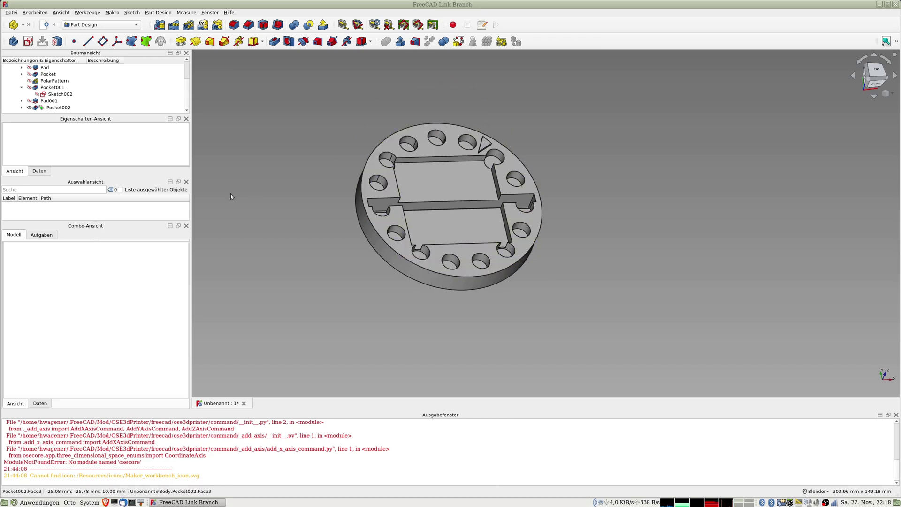
Widen the Sketch004 slot rectangle and stretch it past both disc edges
left_click(21, 108)
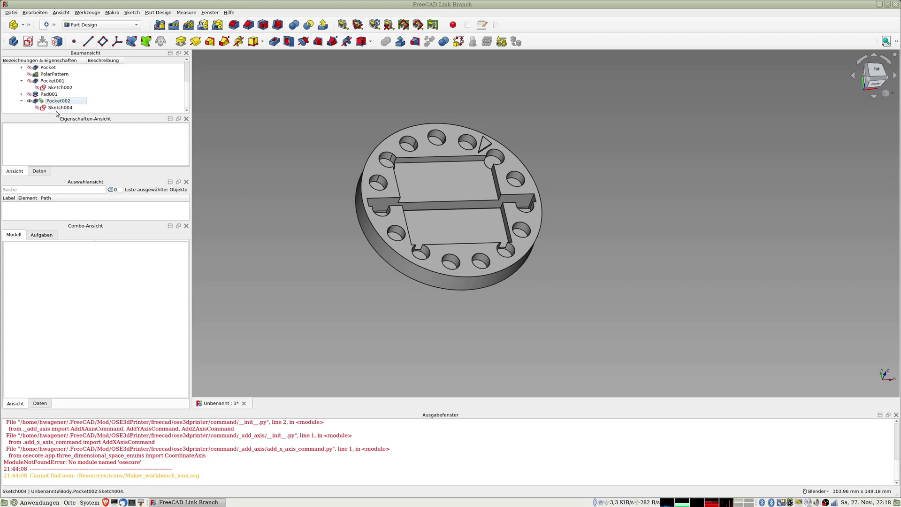
double_click(60, 107)
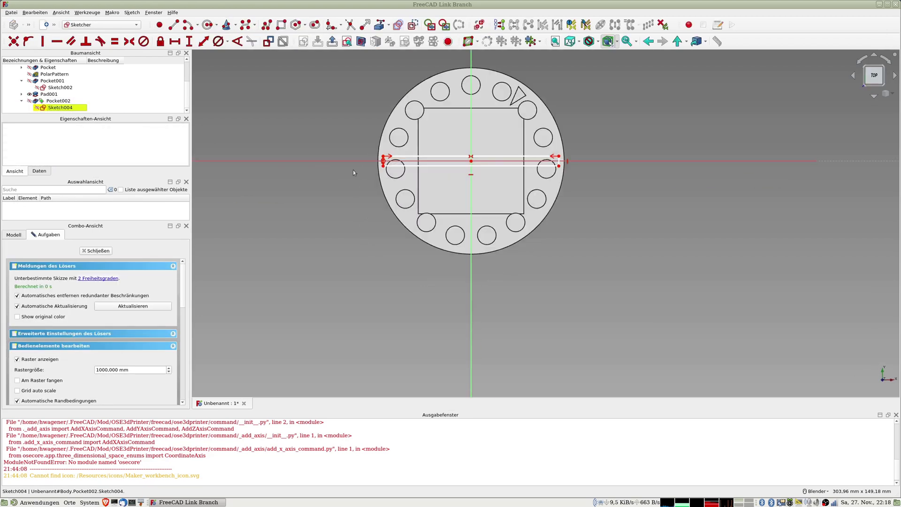
left_click_drag(384, 169, 374, 168)
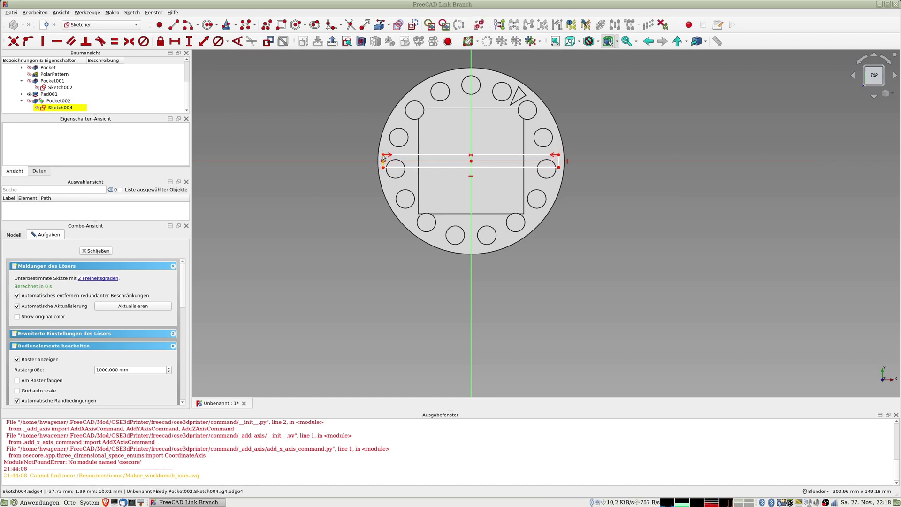
left_click_drag(375, 168, 355, 156)
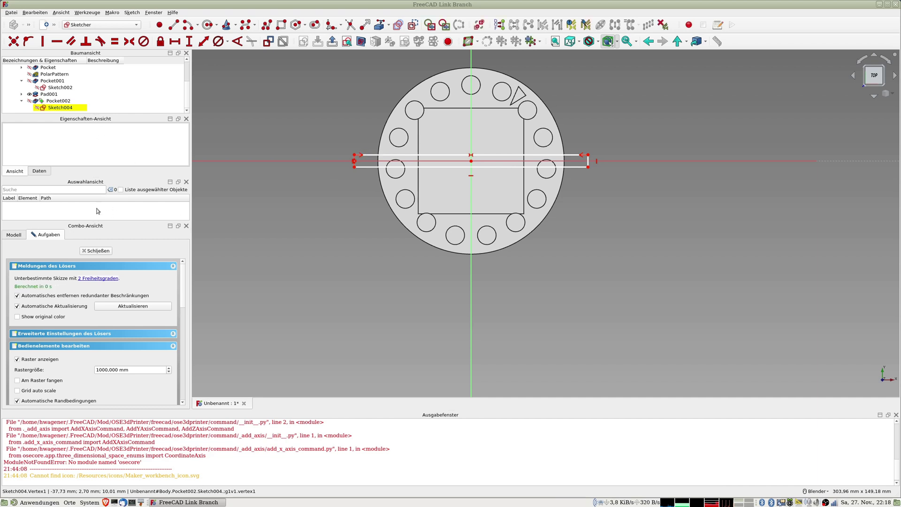
left_click(94, 251)
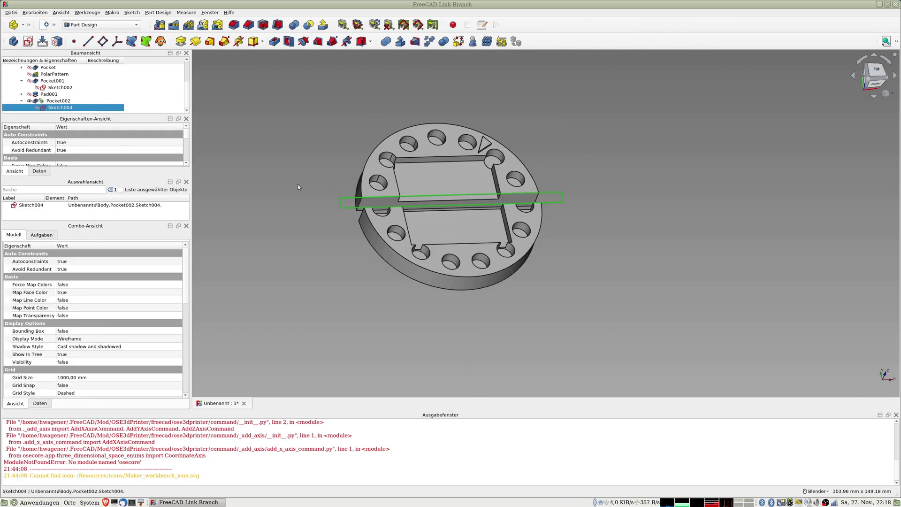
mouse_move(301, 257)
middle_mouse_down()
mouse_move(371, 291)
mouse_move(373, 279)
middle_mouse_up()
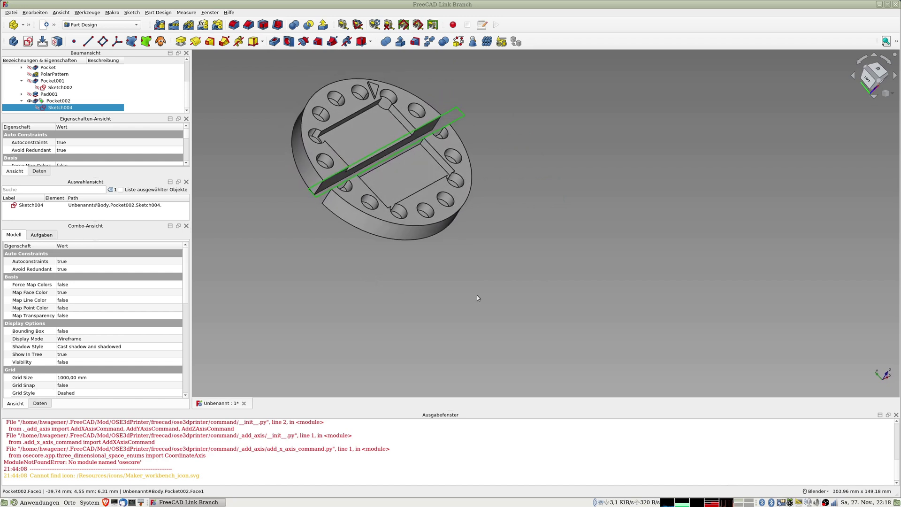
mouse_move(446, 268)
middle_mouse_down("shift")
mouse_move(539, 347)
mouse_move(464, 326)
middle_mouse_up("shift")
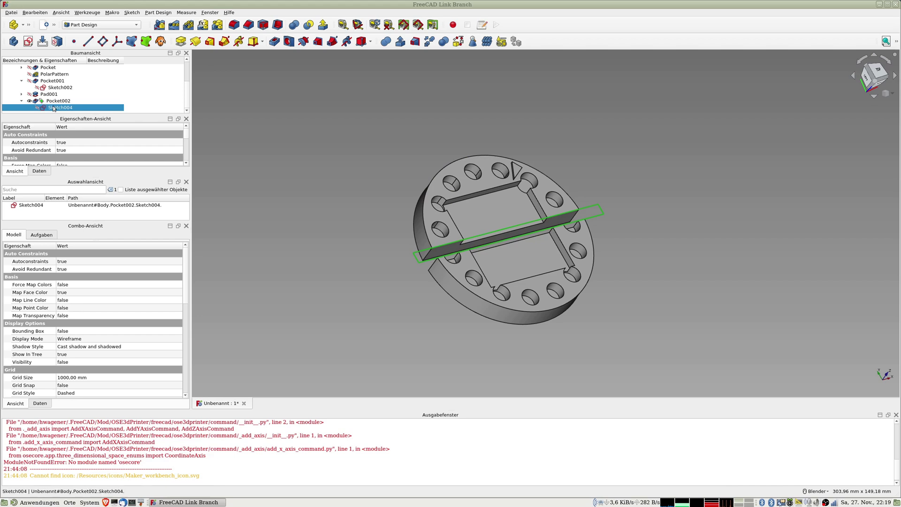
scroll(57, 96, "up", 2)
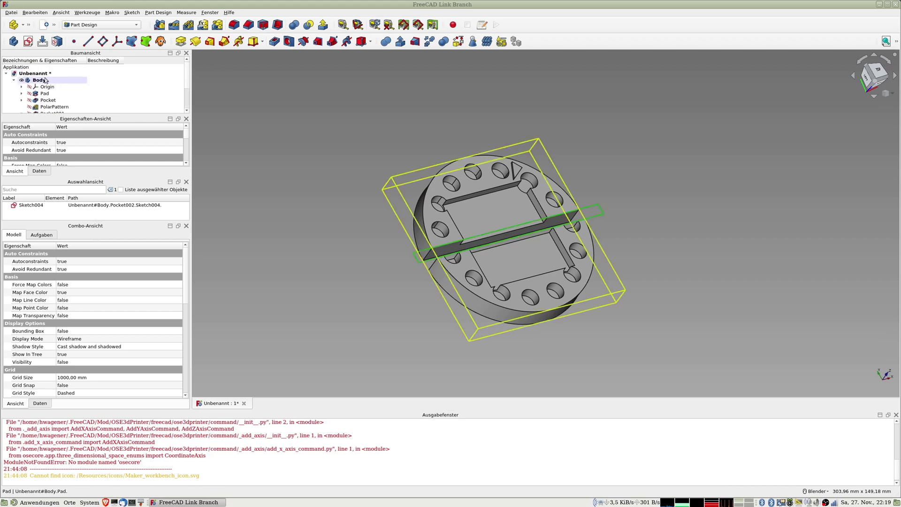
Split the whole Body into separate solids with the Split operation
left_click(55, 84)
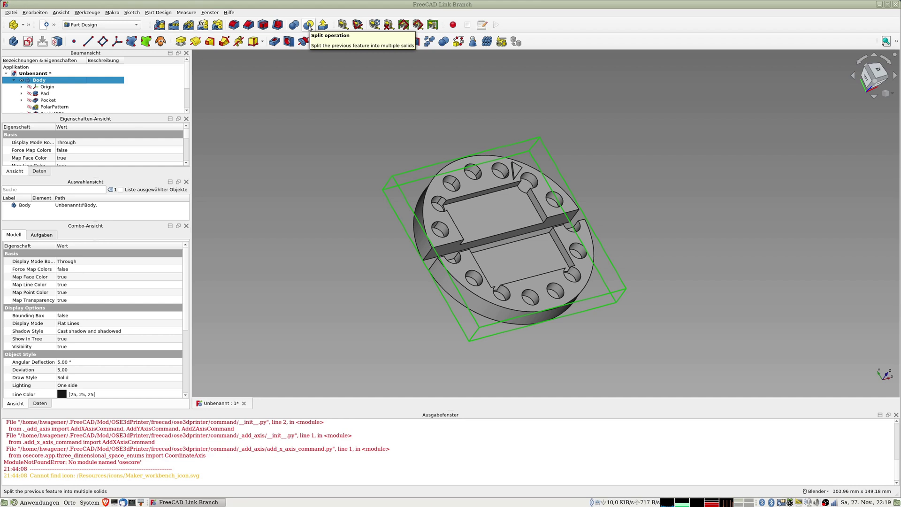
left_click(309, 27)
scroll(85, 94, "down", 2)
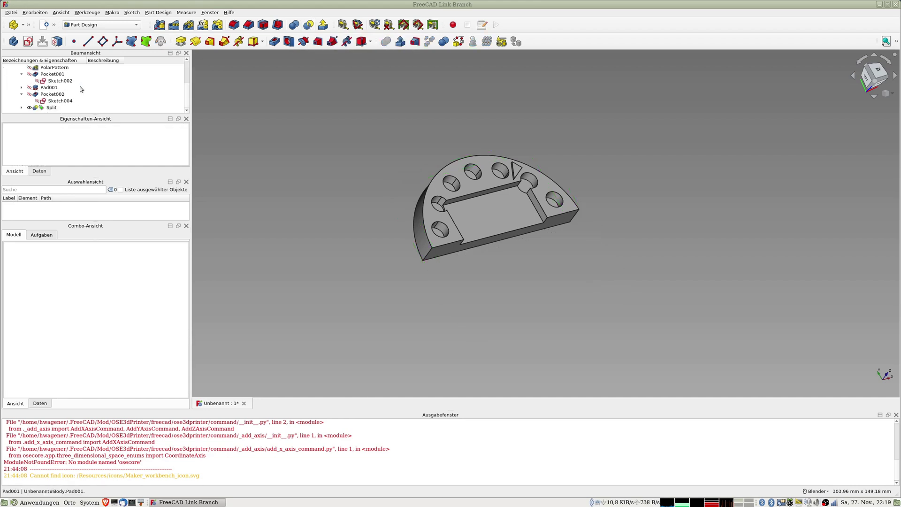
Expand Split, toggle Split_i0 and Split_i1 visibility, and recompute the halves
left_click(52, 108)
left_click(22, 108)
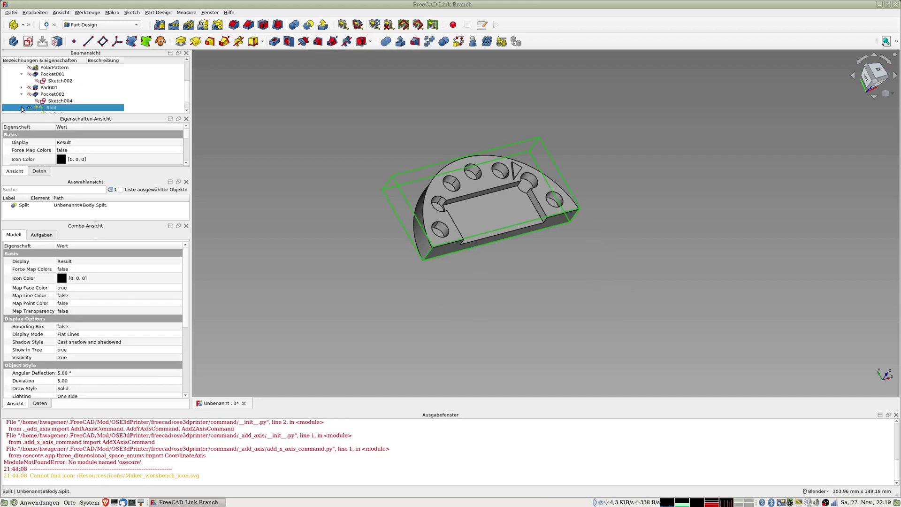
scroll(21, 109, "down", 1)
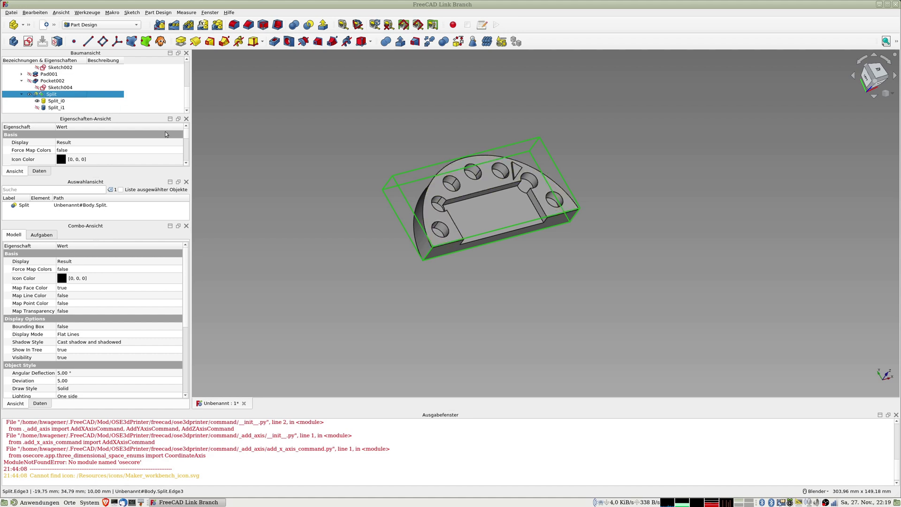
left_click(60, 109)
key("space")
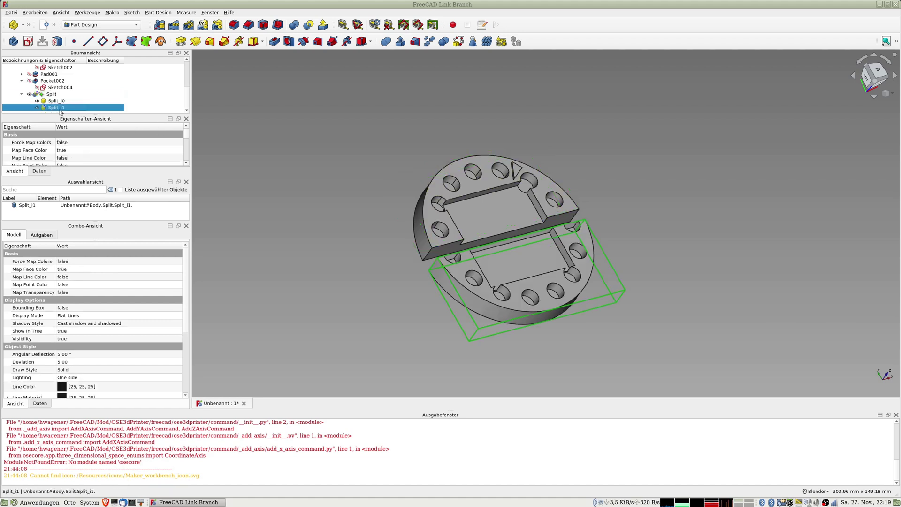
left_click(62, 102)
key("space")
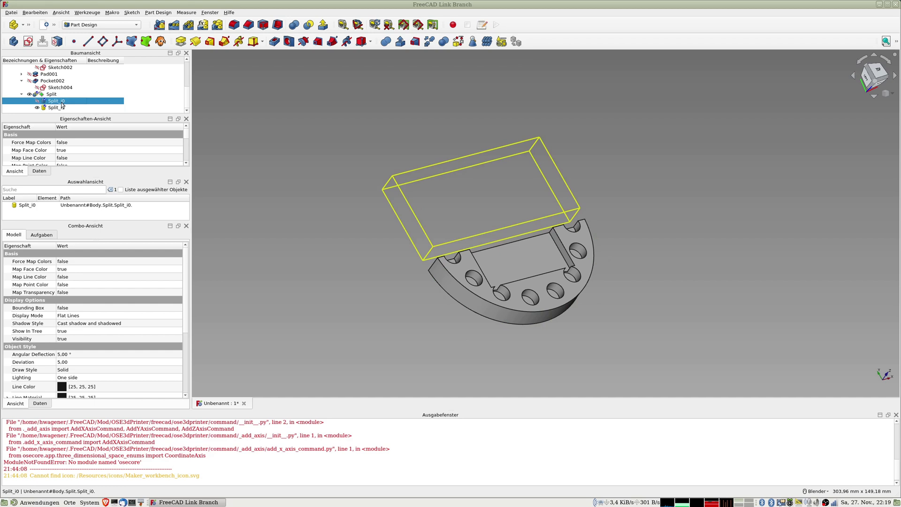
key("space")
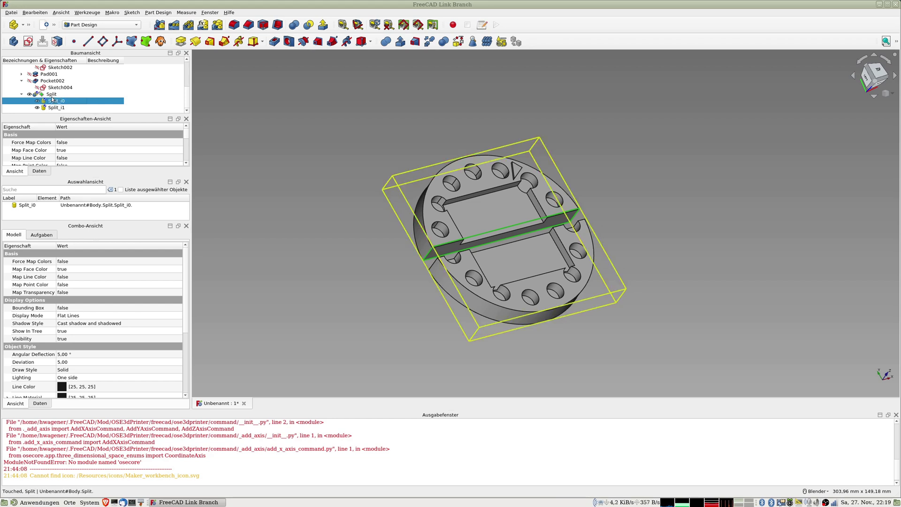
key("ctrl+r")
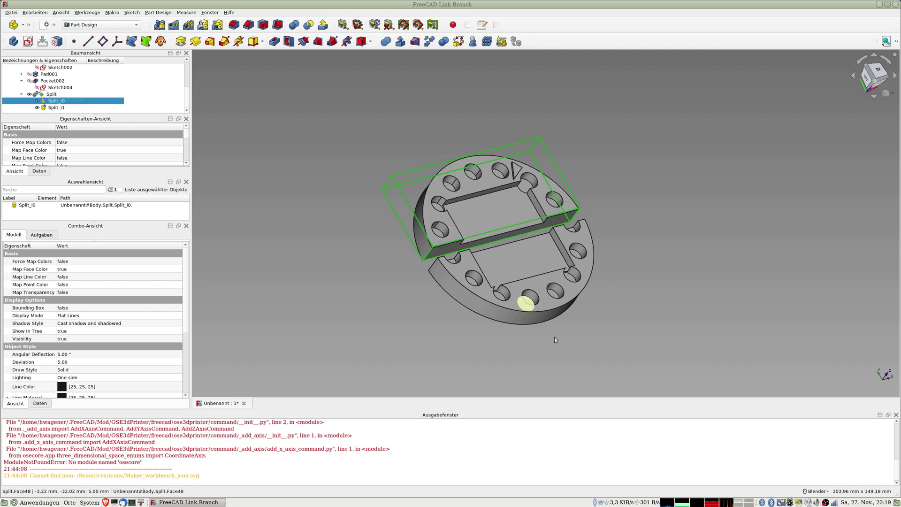